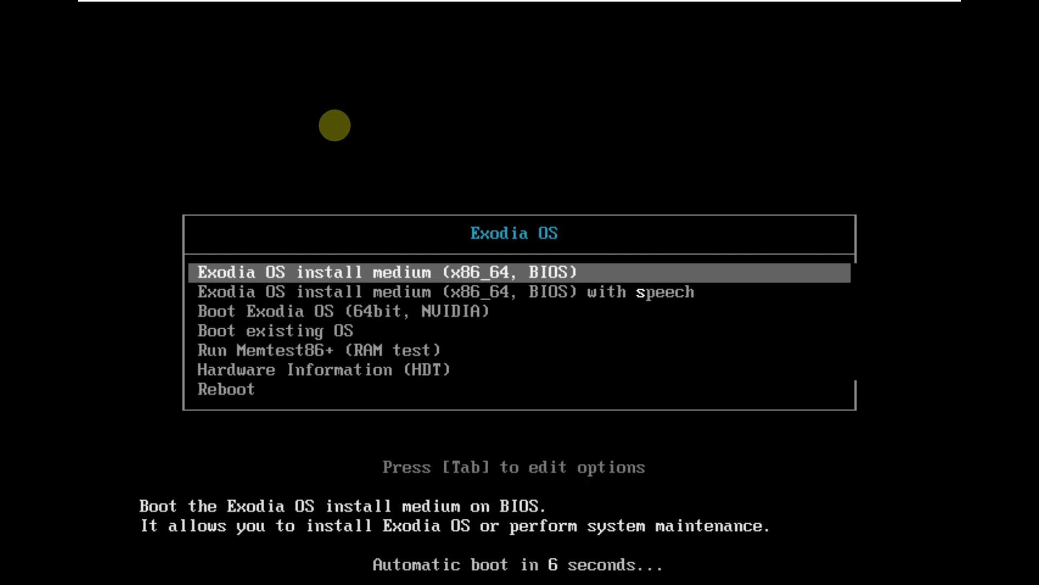
Browse the boot entries and boot 'Exodia OS install medium (x86_64, BIOS)'
{"action": "key", "text": "Down"}
{"action": "key", "text": "Down"}
{"action": "key", "text": "Down"}
{"action": "key", "text": "Down"}
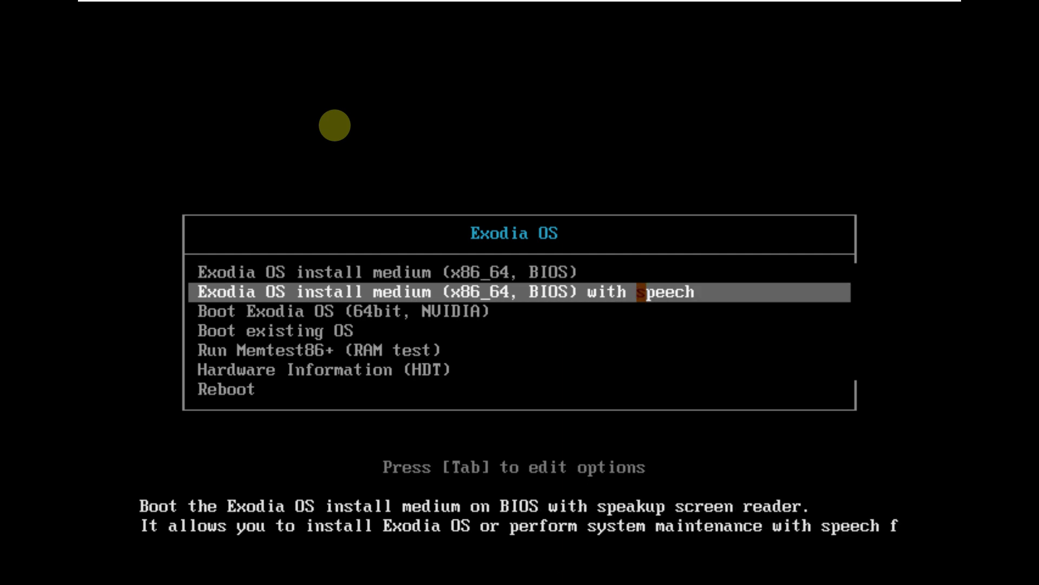
{"action": "key", "text": "Down"}
{"action": "key", "text": "Down"}
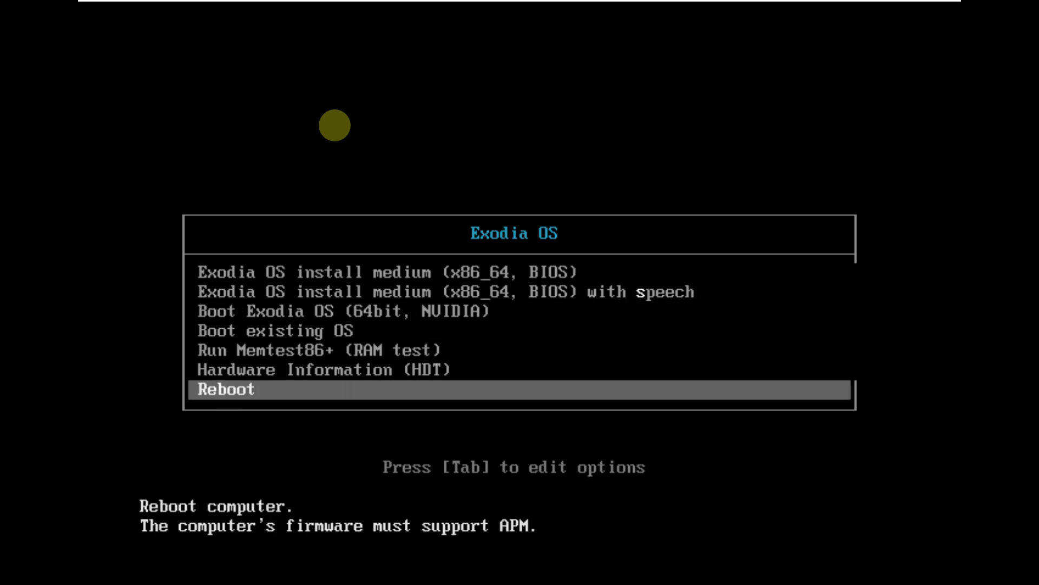
{"action": "key", "text": "Up"}
{"action": "key", "text": "Up"}
{"action": "key", "text": "Up"}
{"action": "key", "text": "Up"}
{"action": "key", "text": "Up"}
{"action": "key", "text": "Up"}
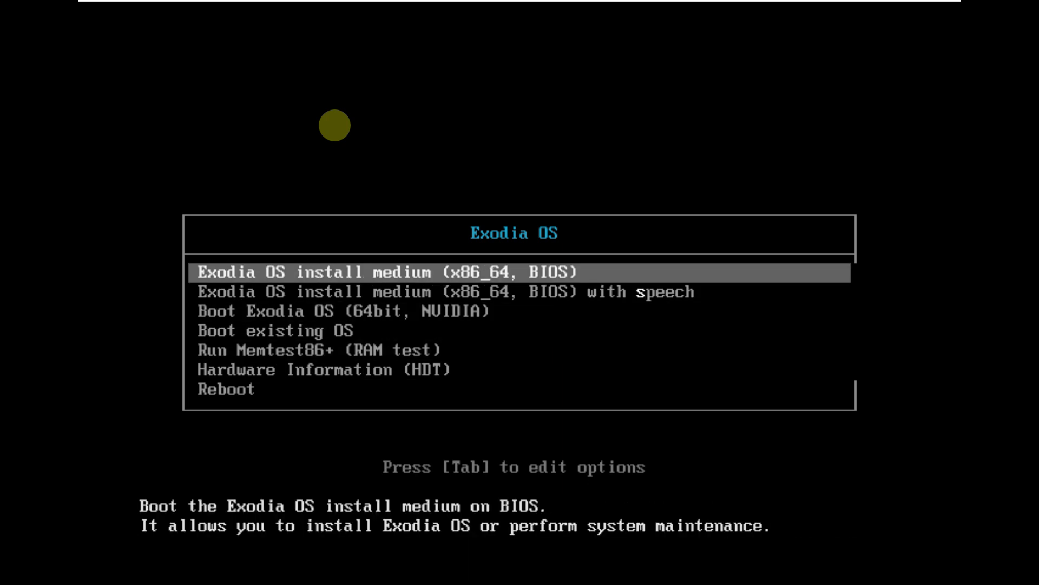
{"action": "key", "text": "Return"}
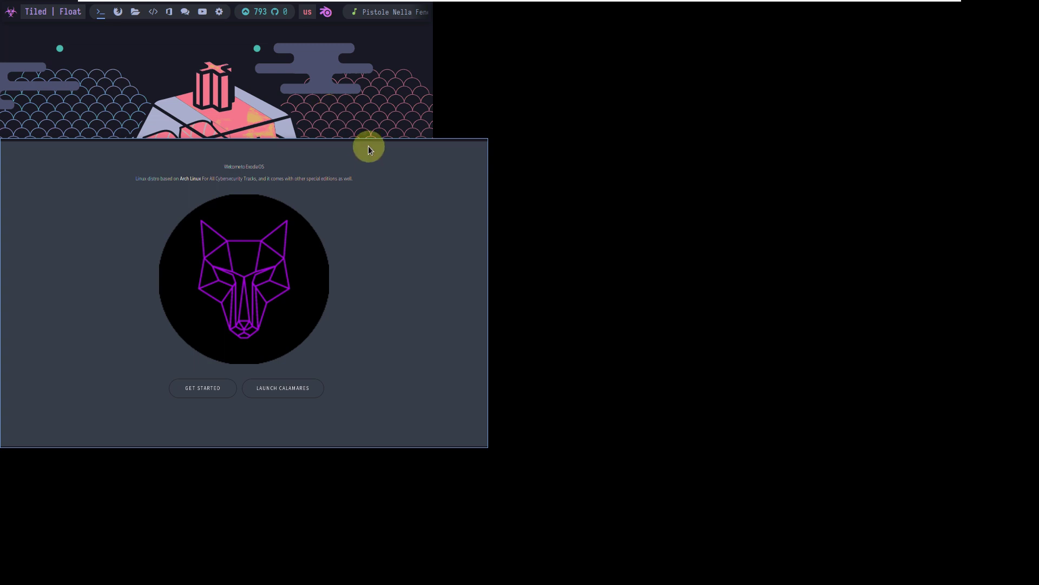
Select and deselect the welcome heading, then restart BSPWM from the launcher menu
{"action": "left_click_drag", "start_coordinate": [524, 169], "coordinate": [335, 101]}
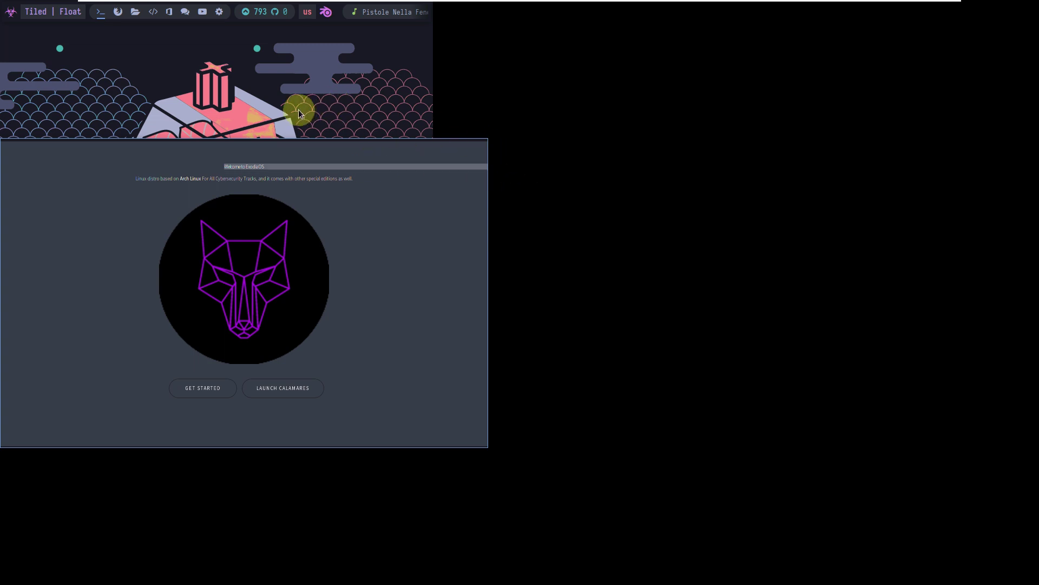
{"action": "left_click", "coordinate": [382, 145]}
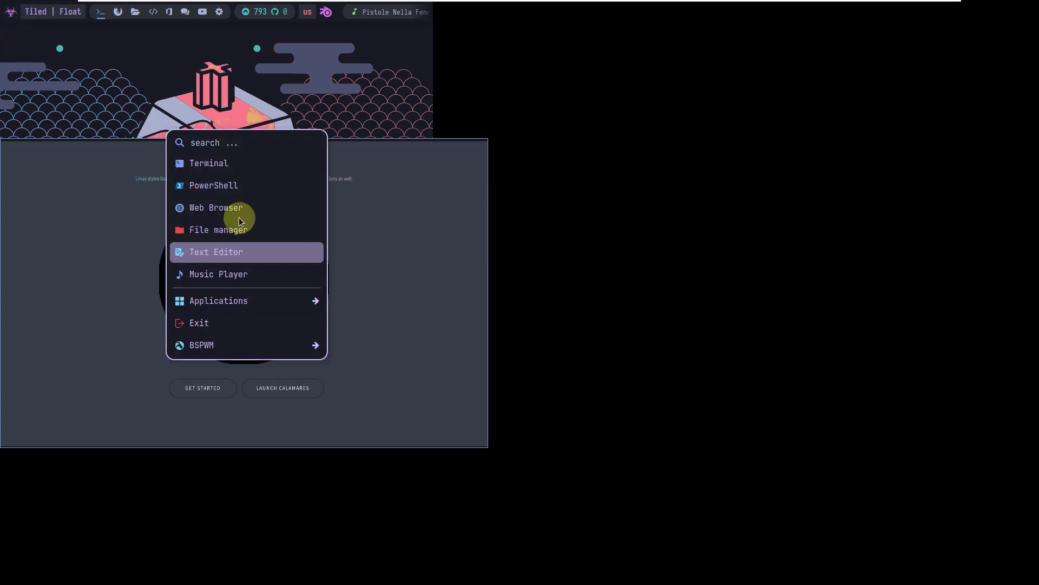
{"action": "mouse_move", "coordinate": [238, 304]}
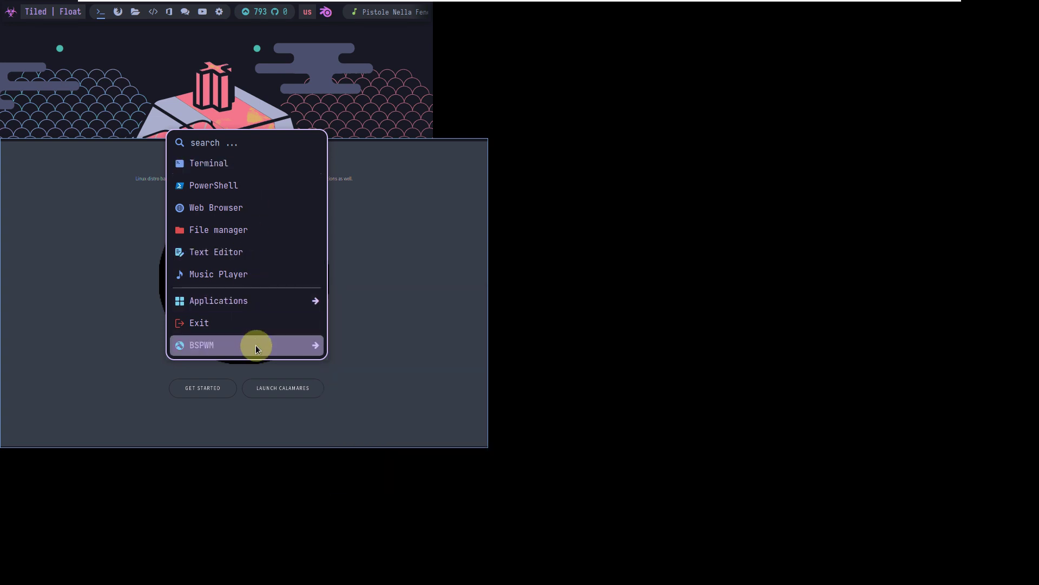
{"action": "mouse_move", "coordinate": [255, 348]}
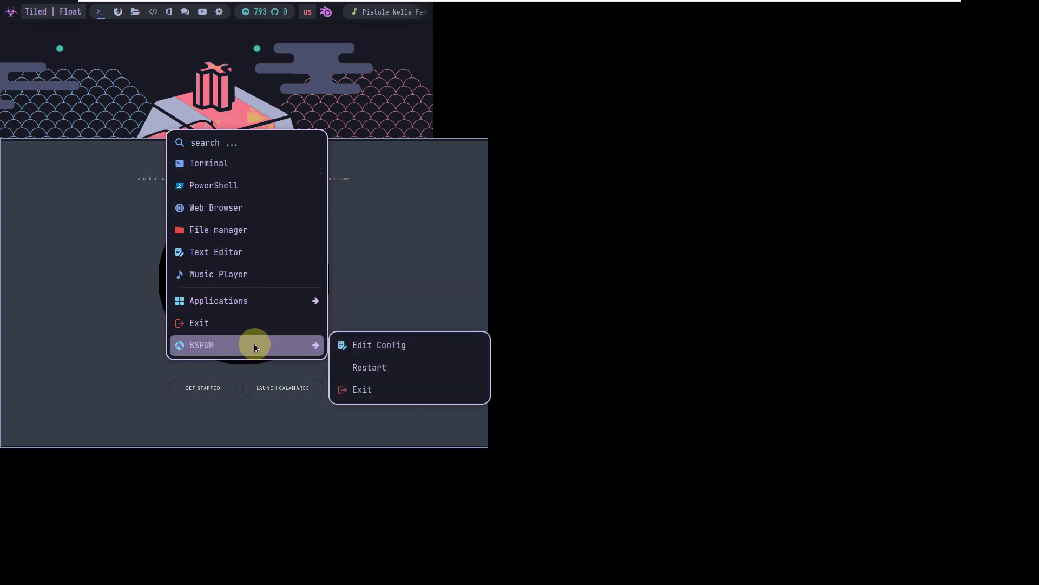
{"action": "left_click", "coordinate": [366, 366]}
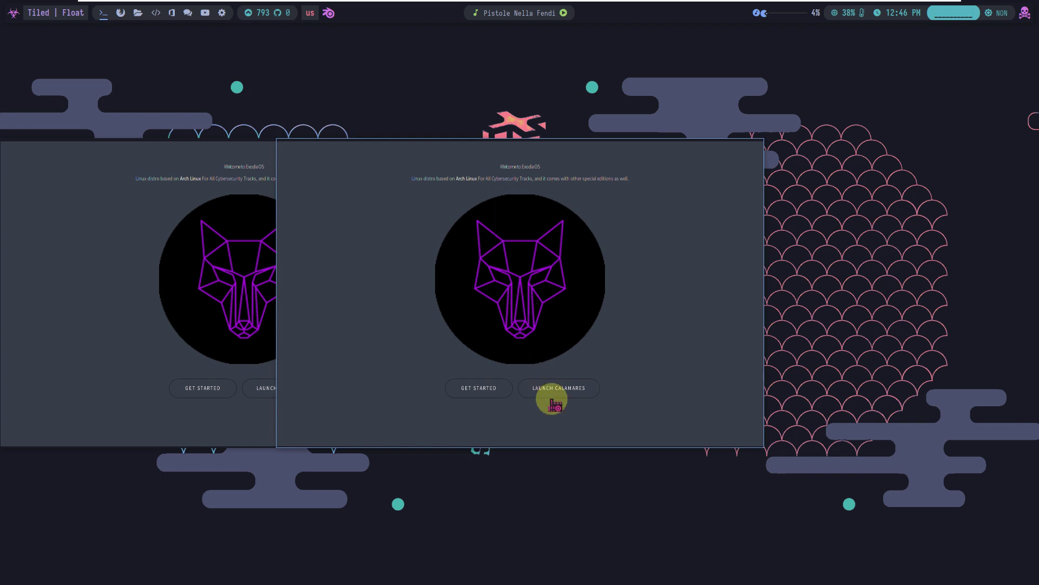
Launch Calamares and authorise it with the live user's password
{"action": "left_click", "coordinate": [577, 389]}
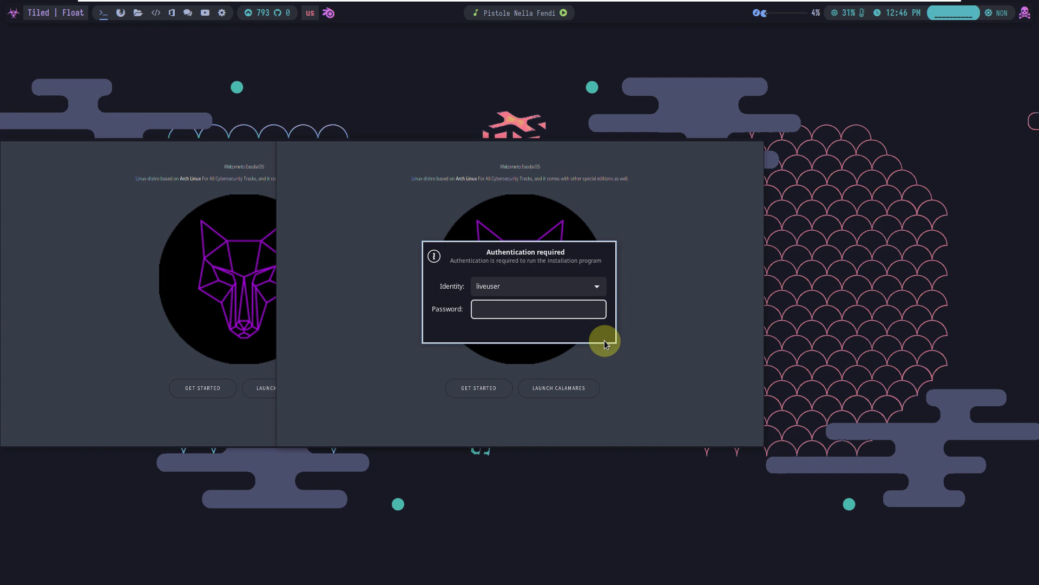
{"action": "type", "text": "exodia"}
{"action": "key", "text": "Return"}
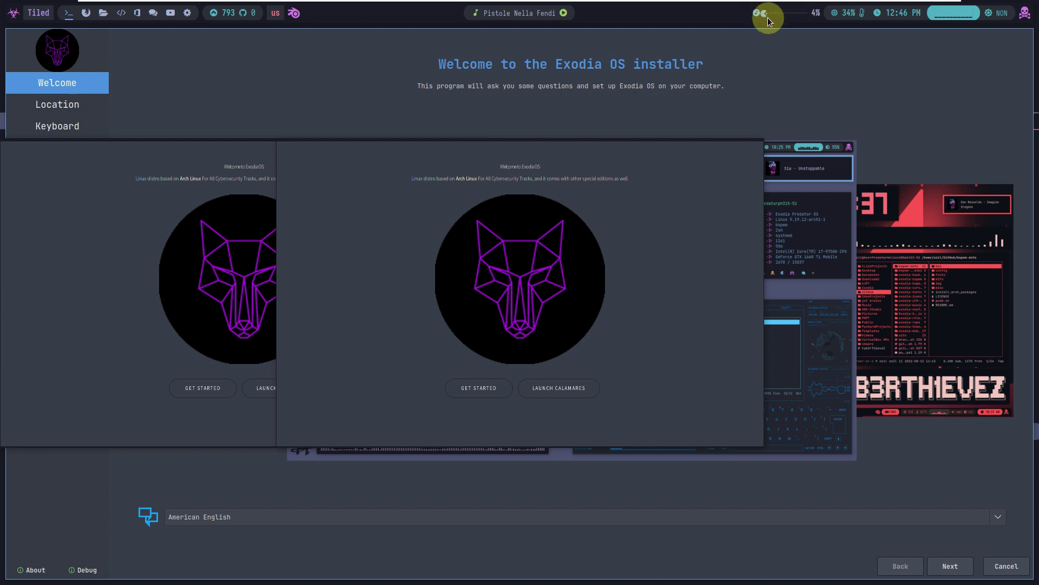
{"action": "left_click", "coordinate": [515, 166]}
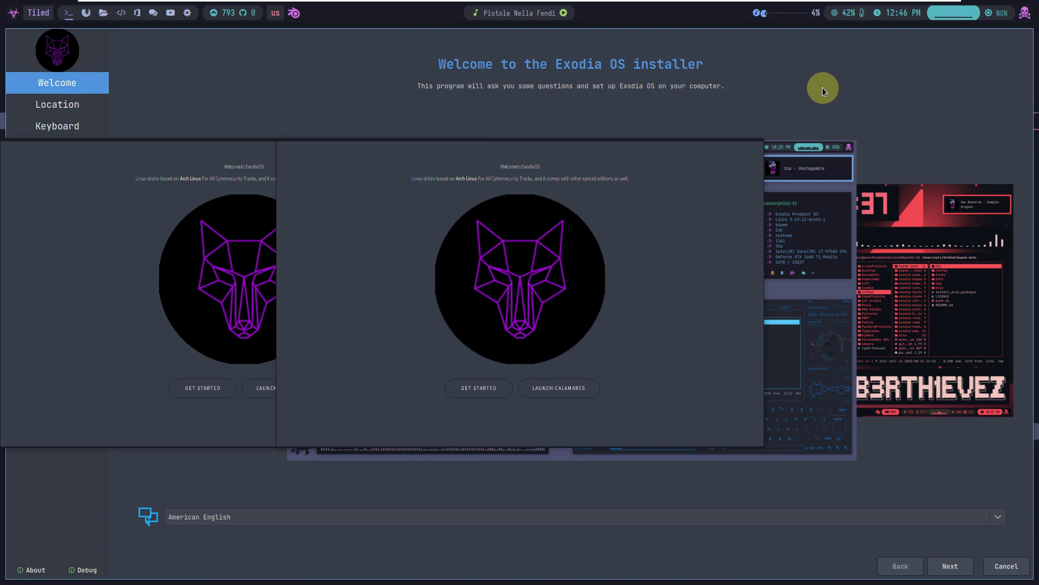
{"action": "left_click", "coordinate": [35, 570]}
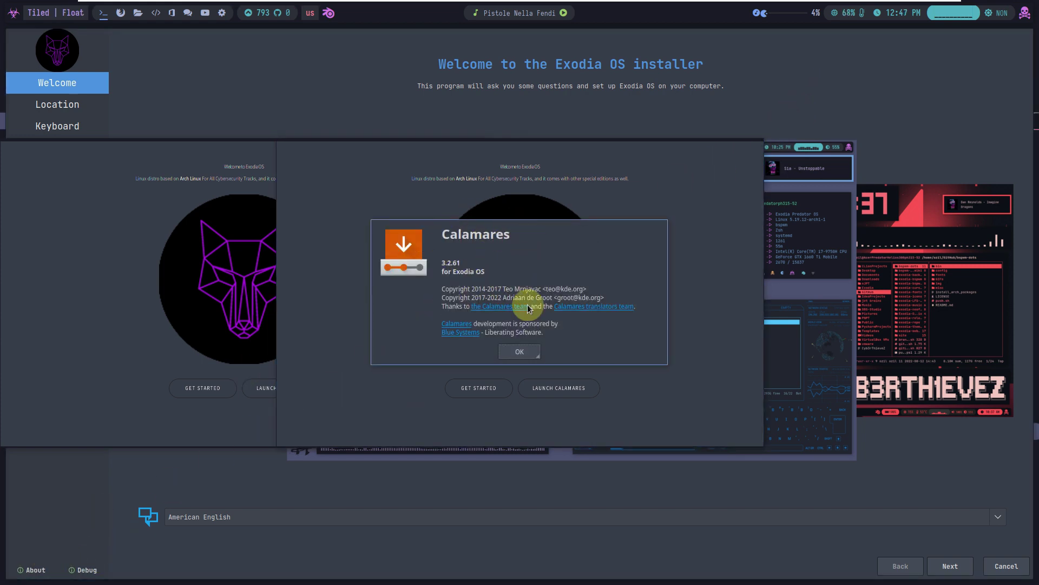
{"action": "left_click", "coordinate": [521, 352]}
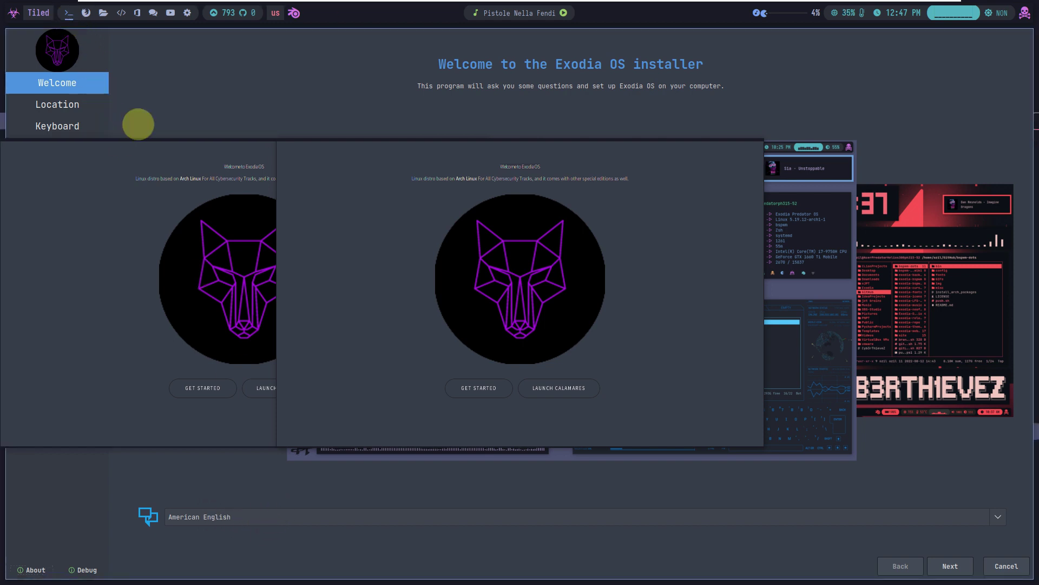
Advance Calamares to the Location page, then open and dismiss the welcome window's context menu
{"action": "left_click", "coordinate": [951, 566]}
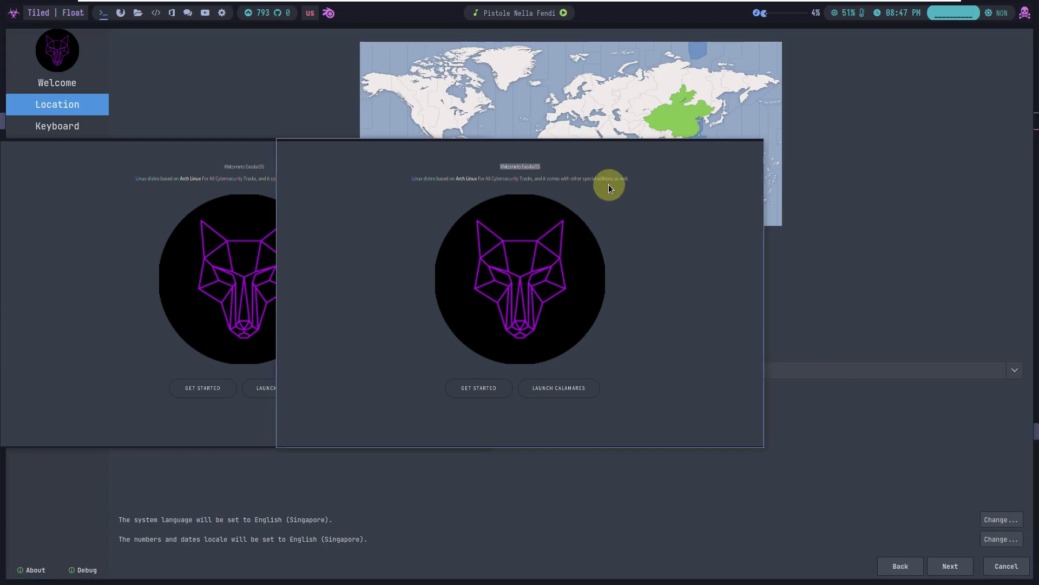
{"action": "left_click", "coordinate": [596, 158]}
{"action": "right_click", "coordinate": [646, 157]}
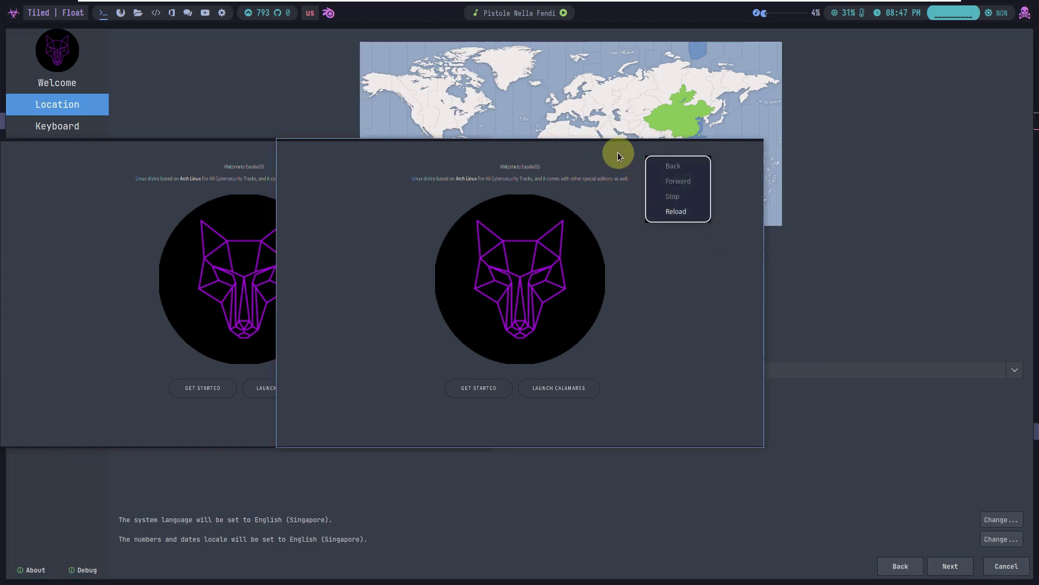
{"action": "left_click", "coordinate": [807, 270]}
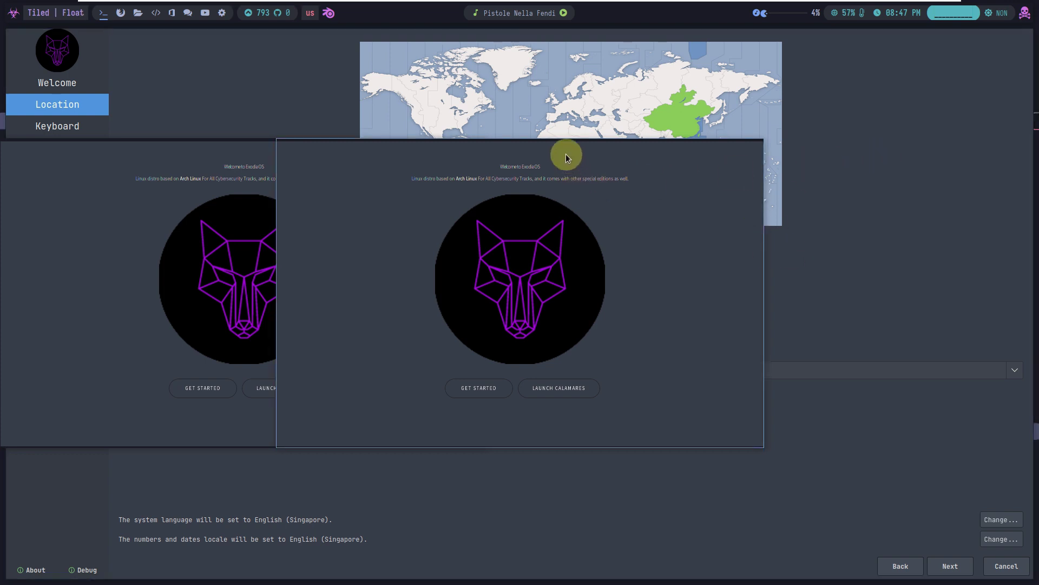
Switch between the welcome windows, select and clear their contents, then open the power menu
{"action": "left_click", "coordinate": [256, 172]}
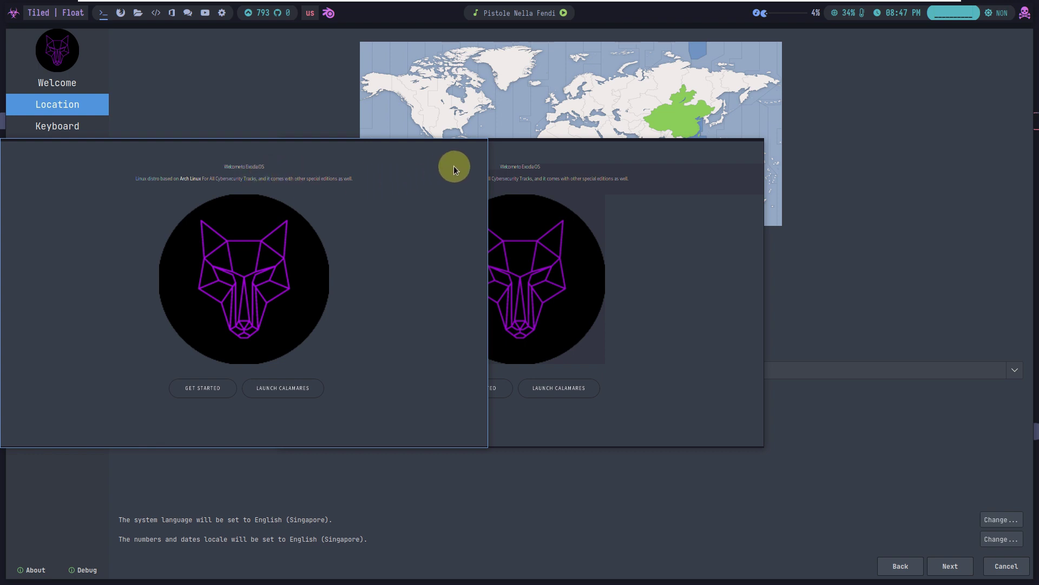
{"action": "left_click", "coordinate": [550, 152]}
{"action": "right_click", "coordinate": [554, 147]}
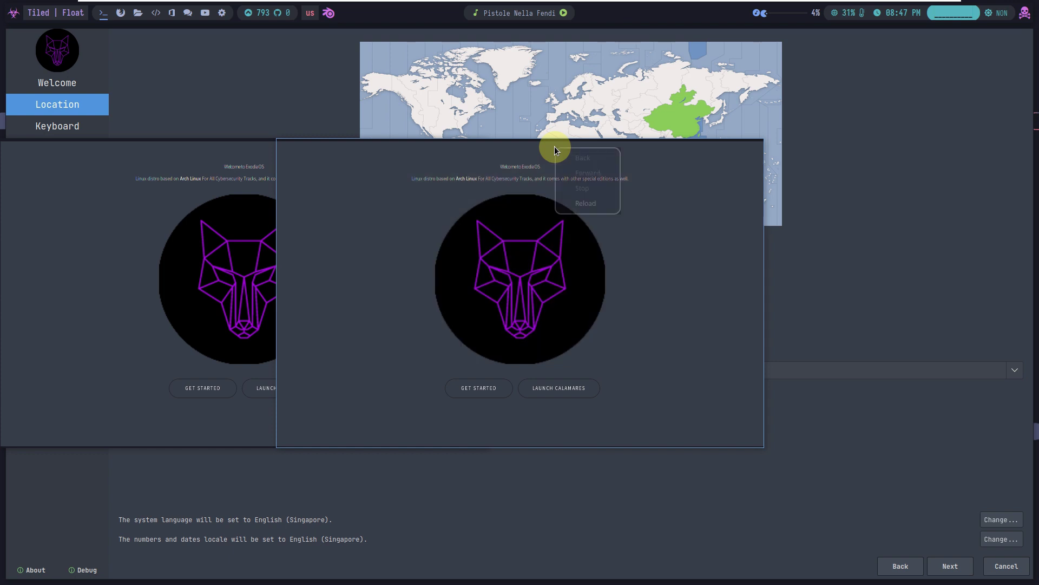
{"action": "left_click", "coordinate": [521, 150]}
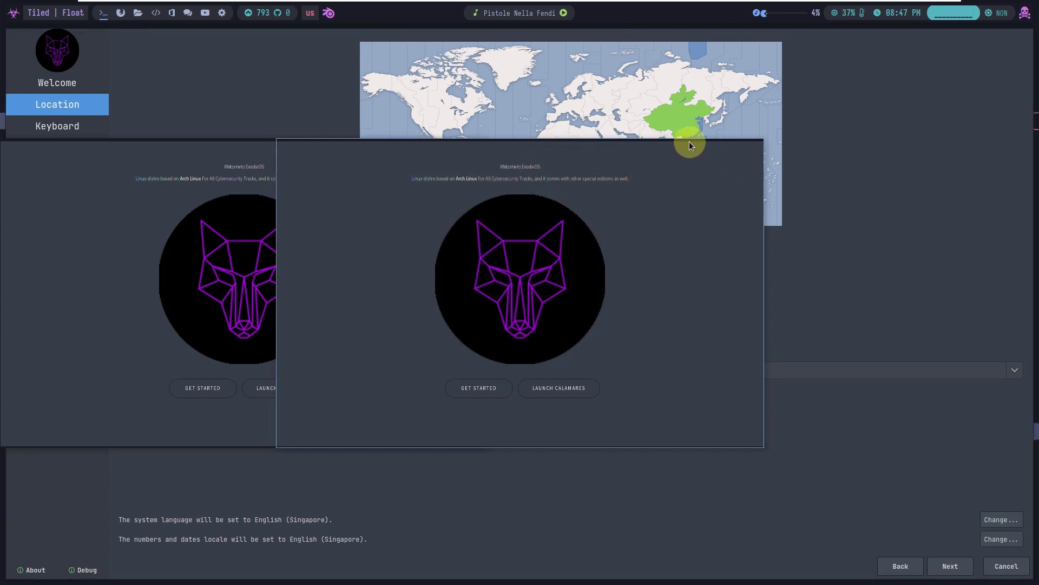
{"action": "left_click_drag", "start_coordinate": [689, 144], "coordinate": [828, 218]}
{"action": "left_click", "coordinate": [267, 171]}
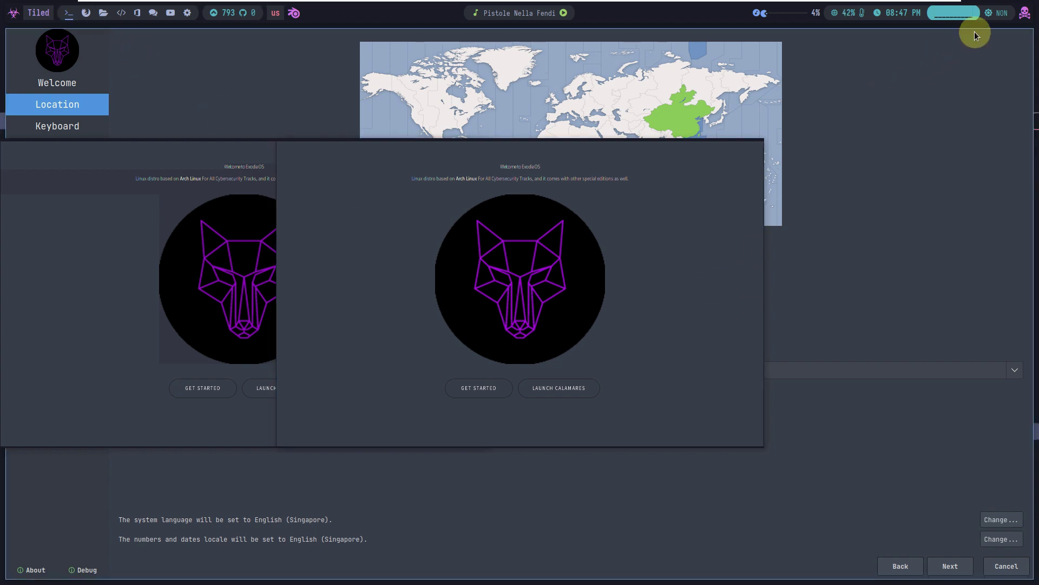
{"action": "left_click", "coordinate": [1026, 18]}
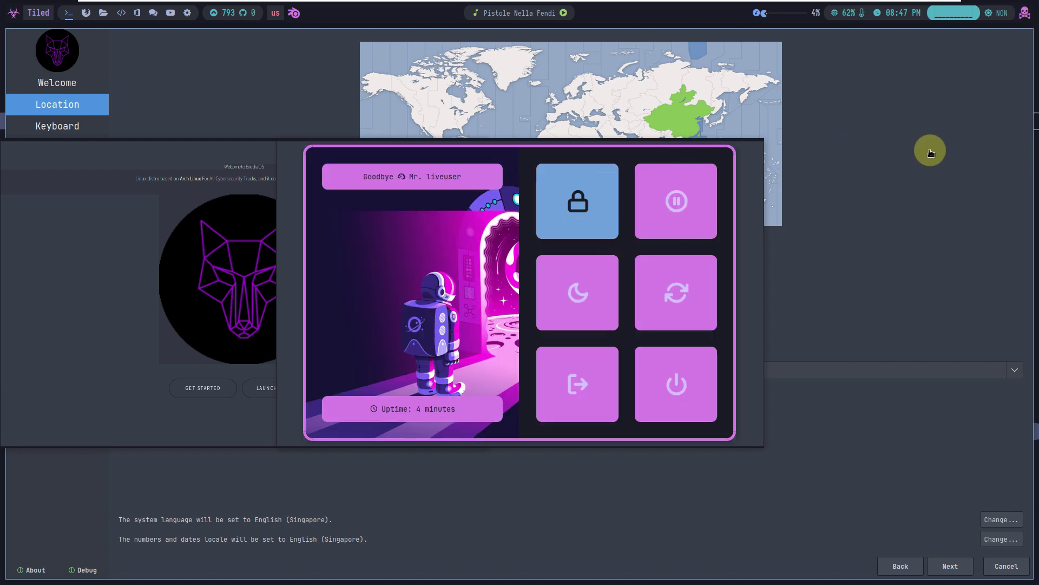
{"action": "left_click", "coordinate": [931, 156]}
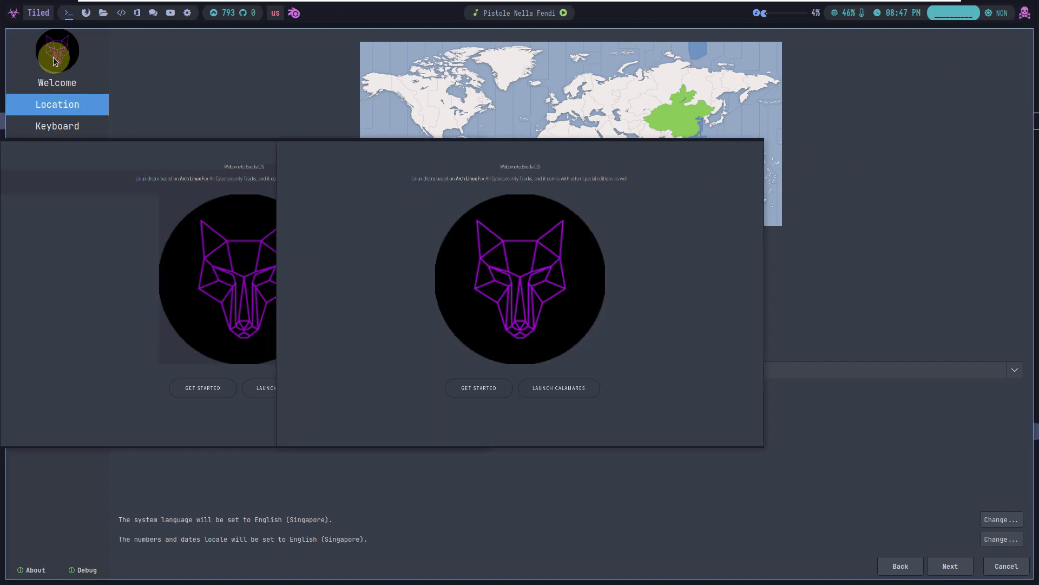
{"action": "left_click", "coordinate": [14, 19]}
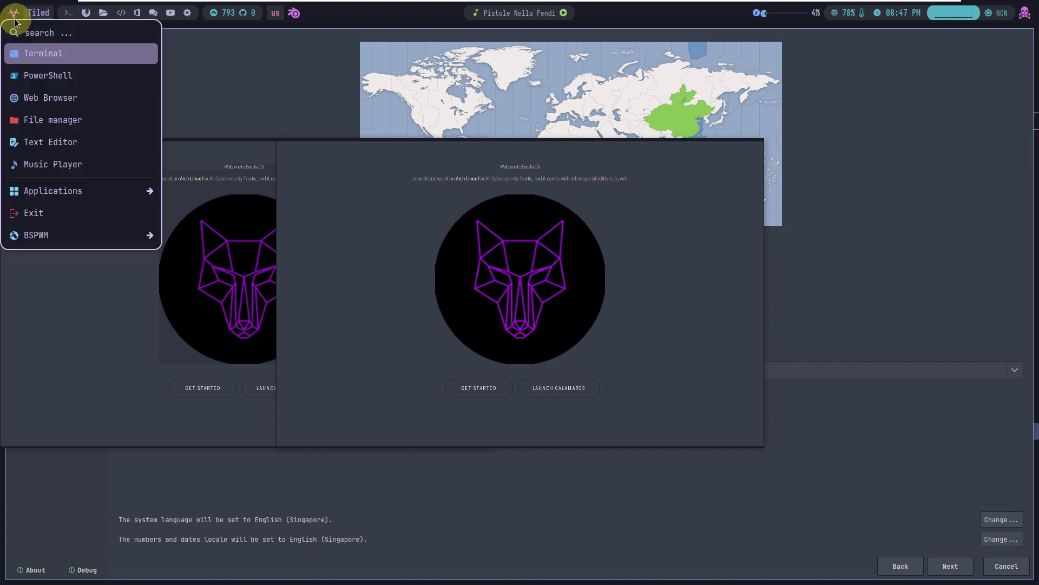
{"action": "left_click", "coordinate": [47, 206]}
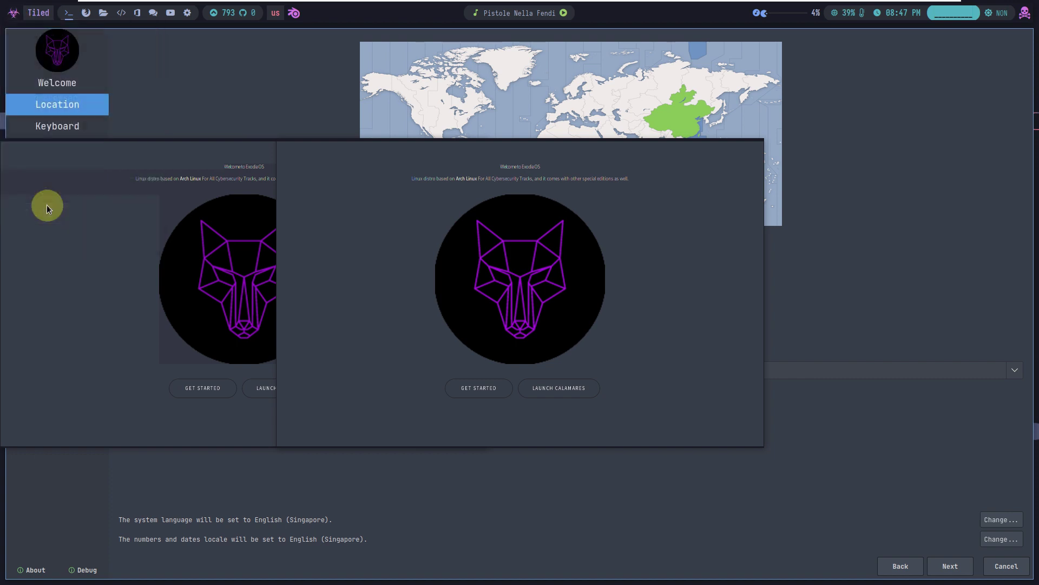
{"action": "left_click", "coordinate": [887, 135]}
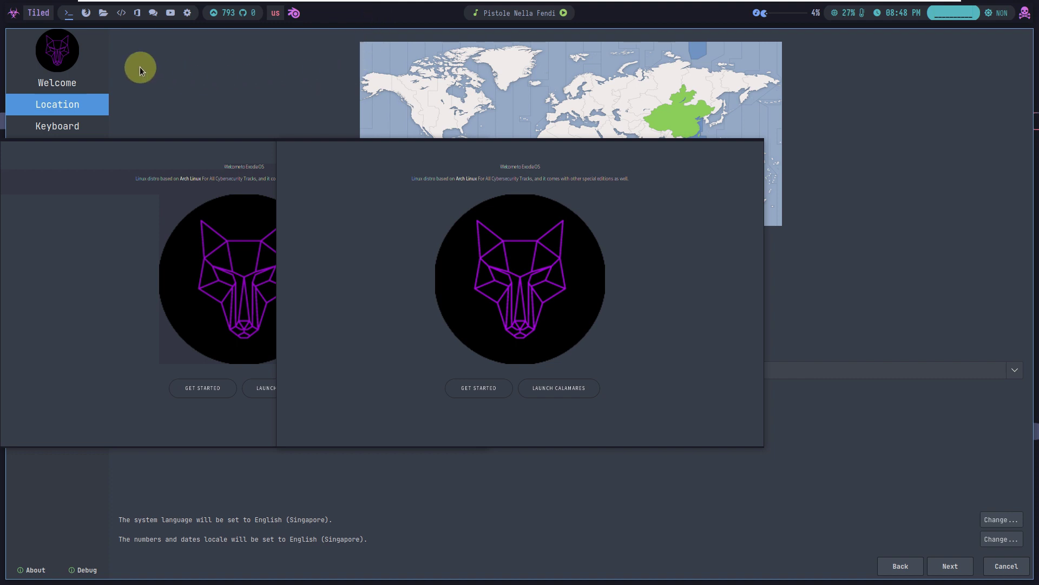
{"action": "left_click", "coordinate": [12, 12]}
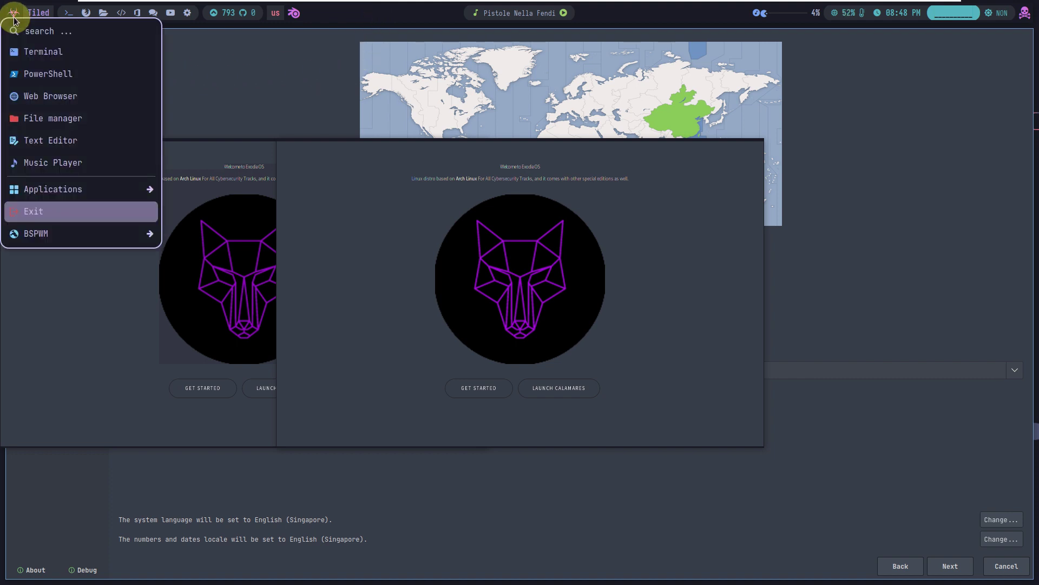
{"action": "mouse_move", "coordinate": [65, 232]}
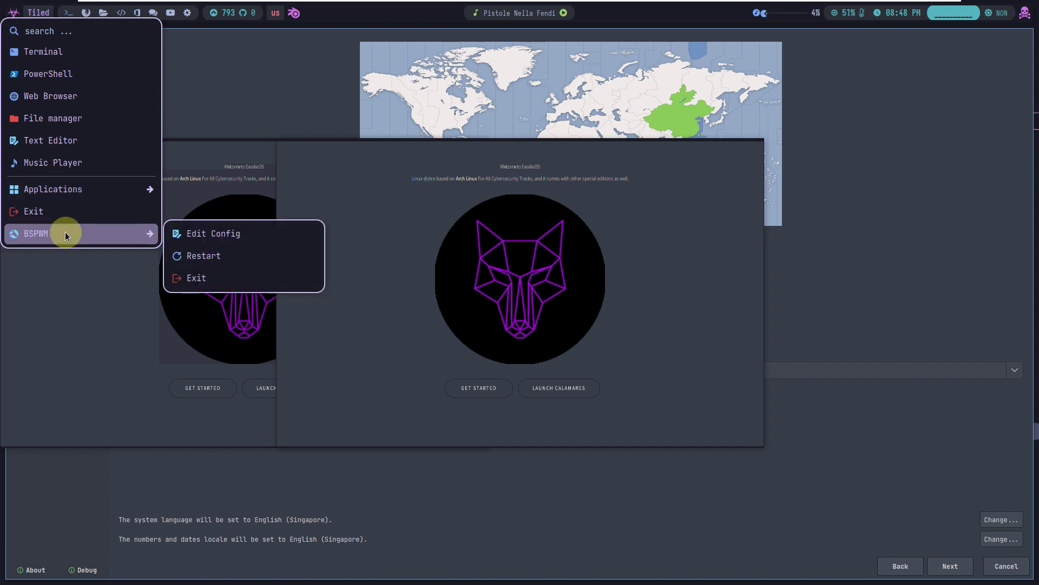
{"action": "left_click", "coordinate": [219, 256]}
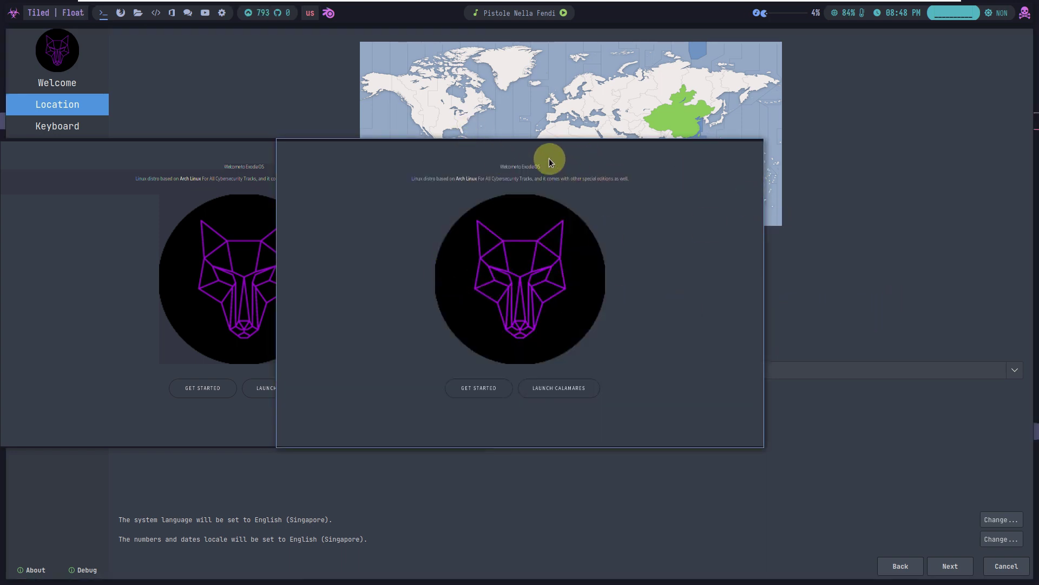
{"action": "left_click", "coordinate": [14, 13]}
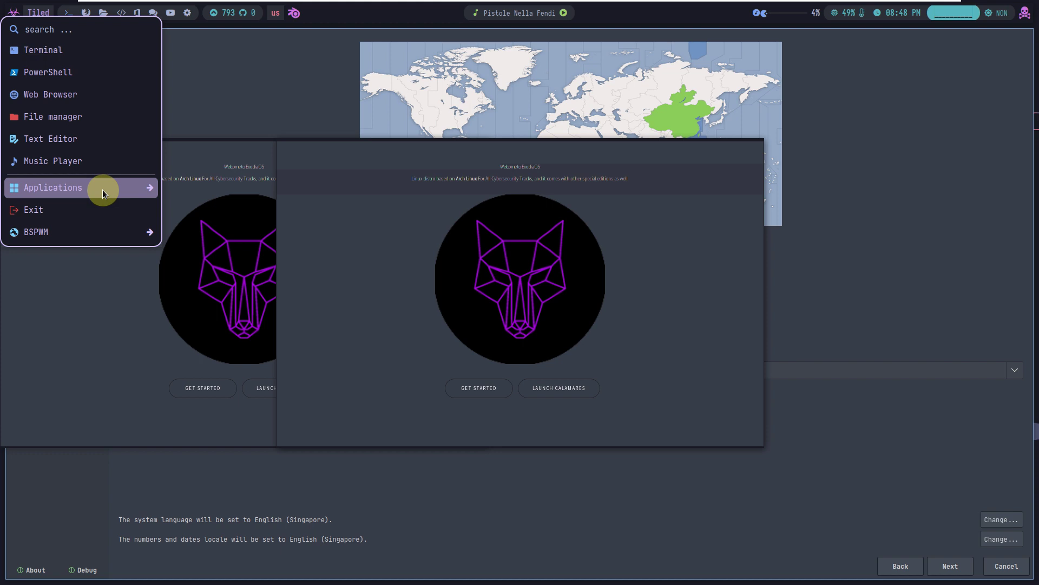
{"action": "mouse_move", "coordinate": [102, 190]}
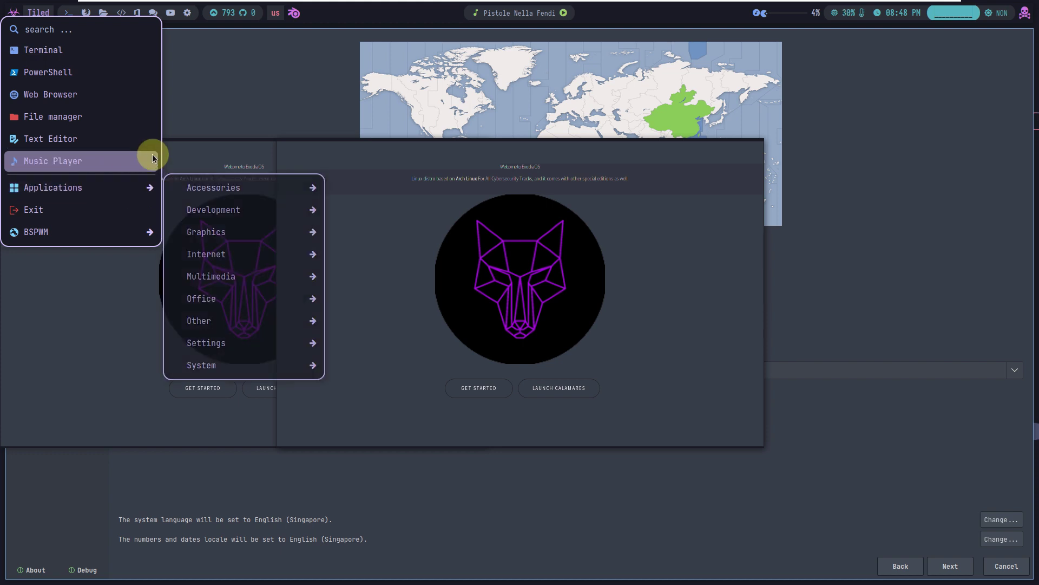
{"action": "left_click", "coordinate": [356, 181]}
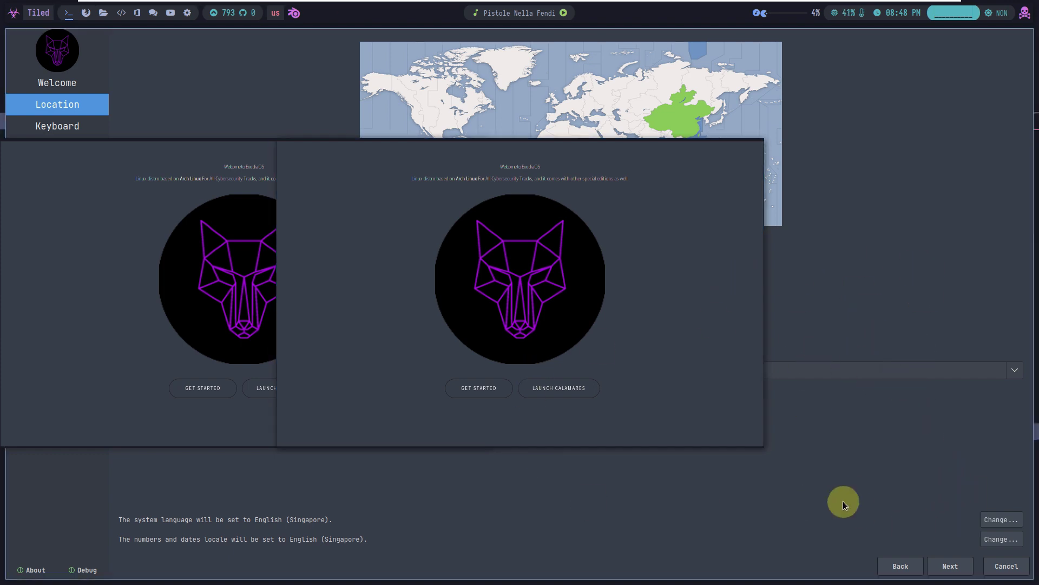
Advance Calamares to the Keyboard page with English (US) and switch to the empty workspace
{"action": "left_click", "coordinate": [952, 566]}
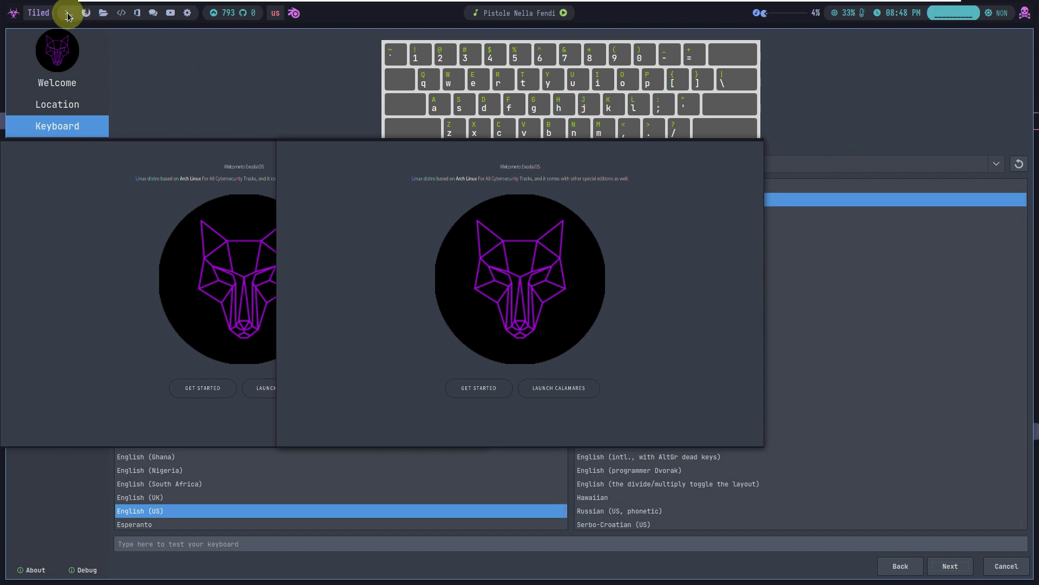
{"action": "left_click", "coordinate": [189, 16]}
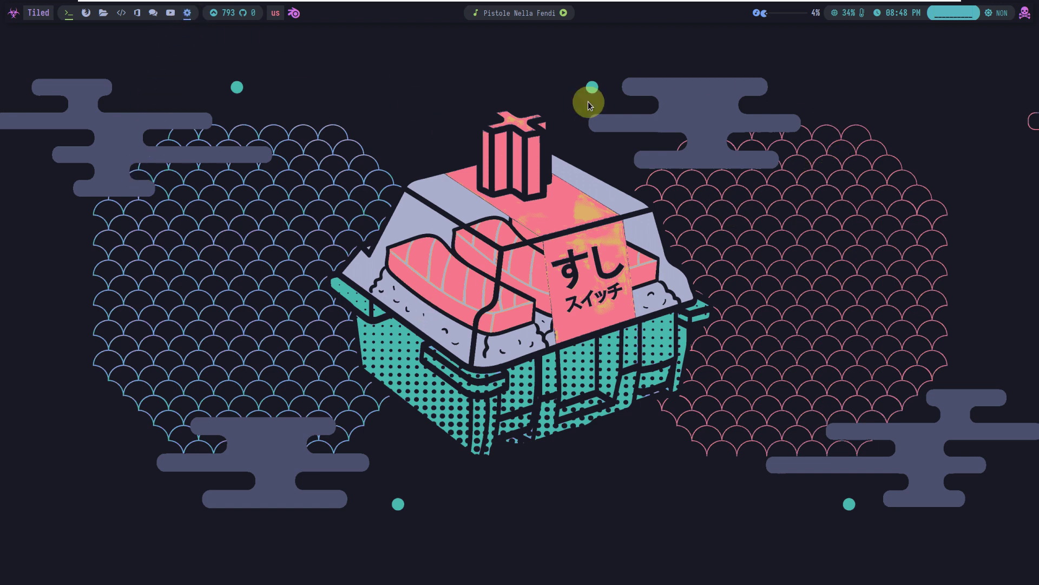
{"action": "left_click", "coordinate": [16, 18]}
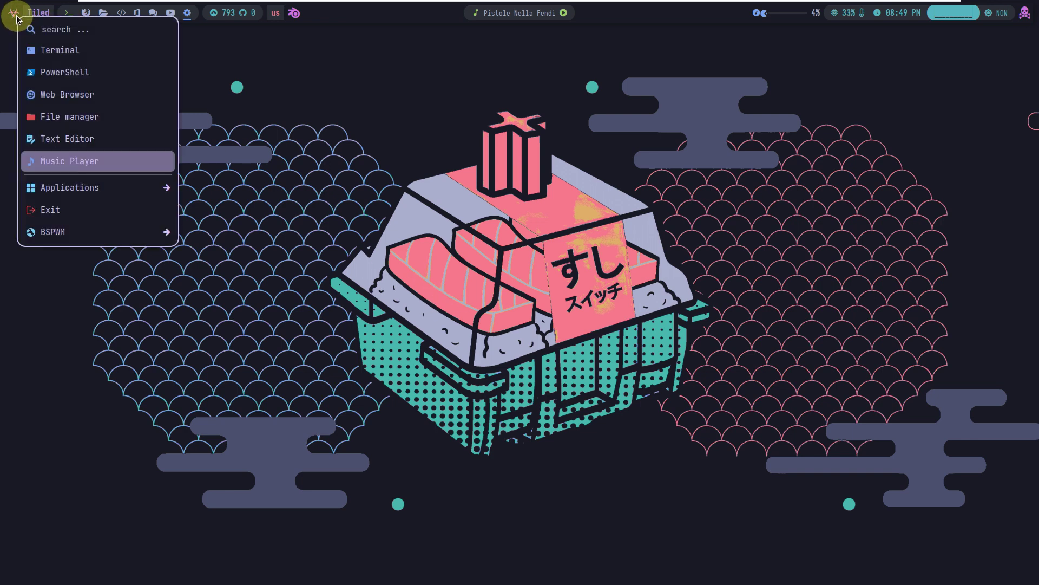
{"action": "mouse_move", "coordinate": [46, 187]}
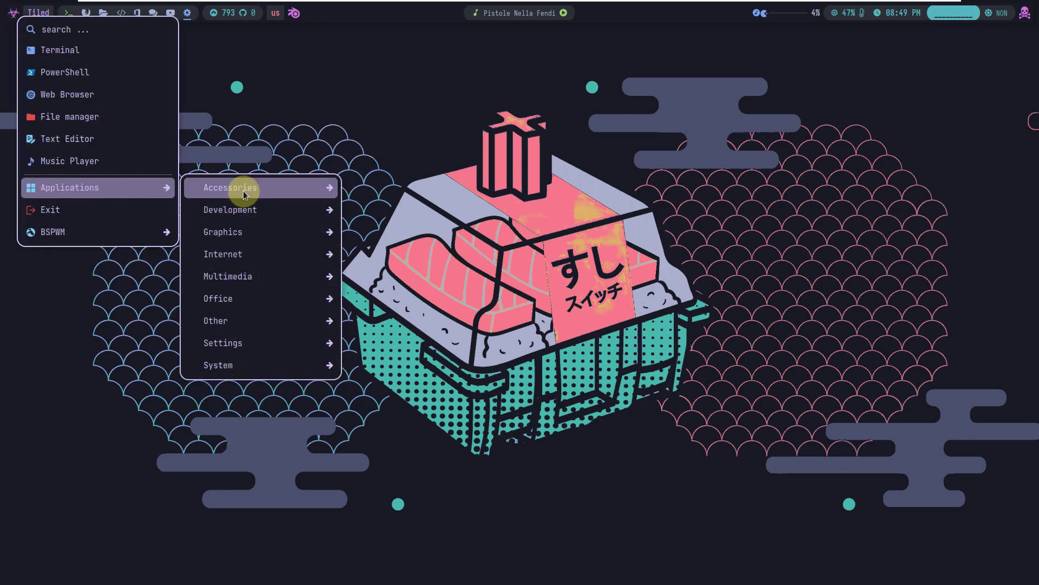
{"action": "mouse_move", "coordinate": [243, 191]}
{"action": "left_click", "coordinate": [375, 189]}
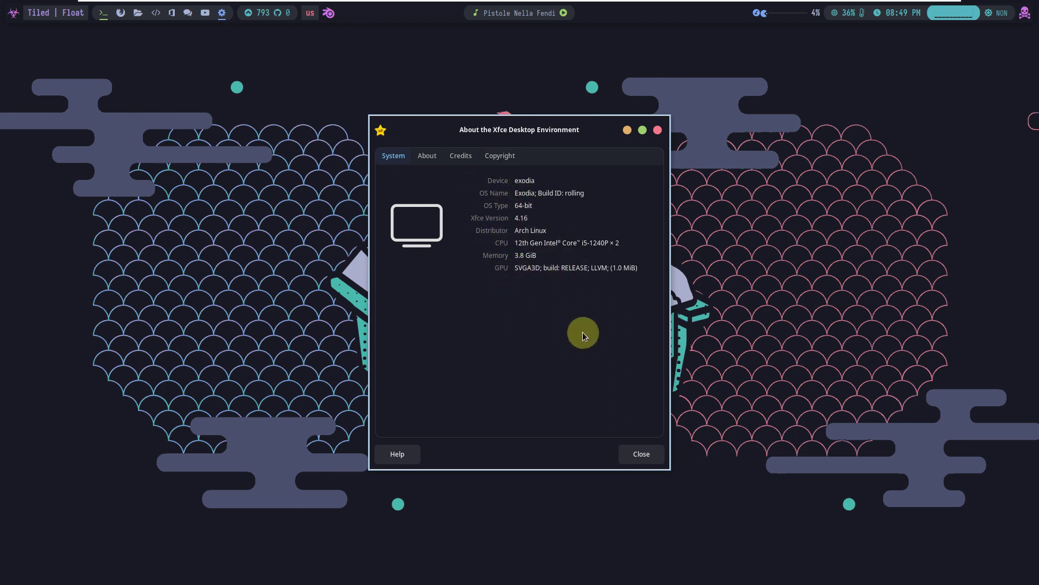
{"action": "left_click", "coordinate": [639, 453]}
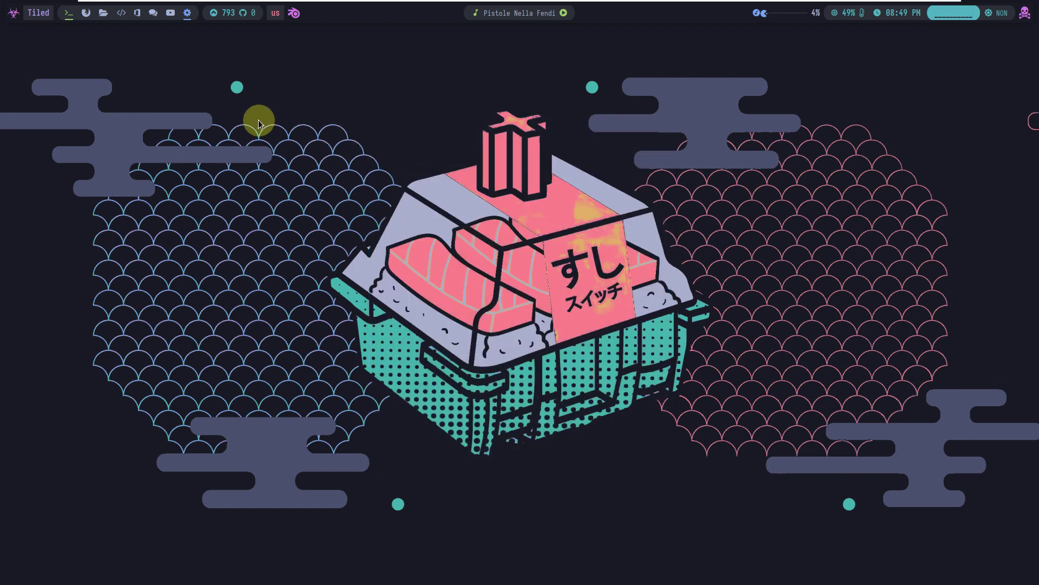
{"action": "left_click", "coordinate": [13, 13]}
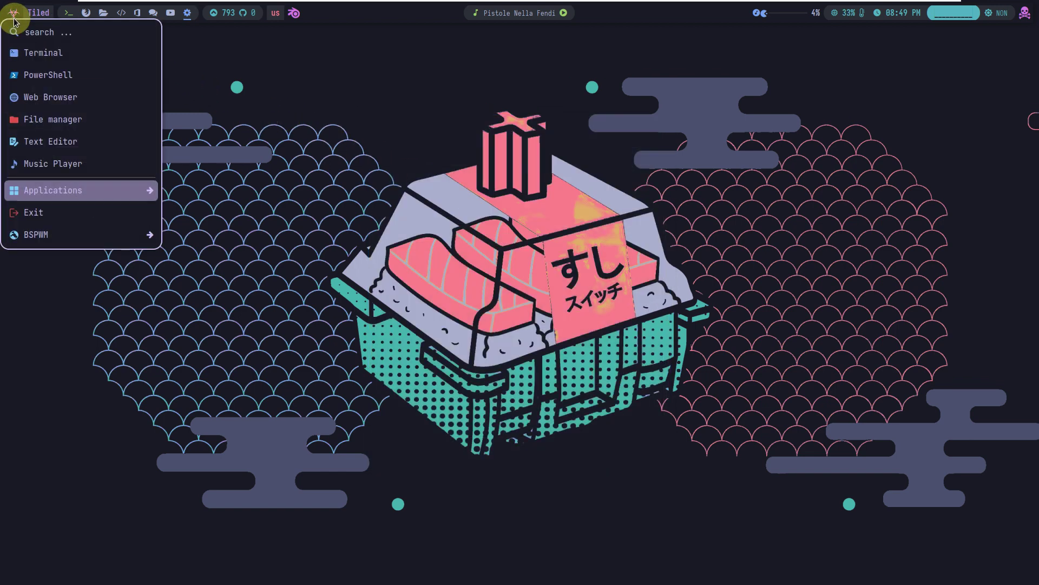
{"action": "mouse_move", "coordinate": [76, 187]}
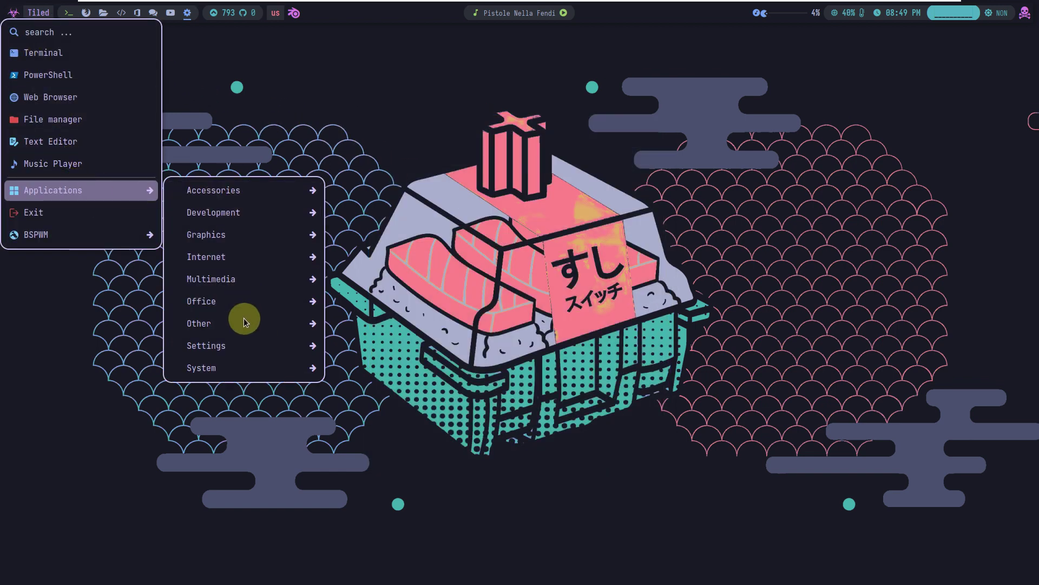
{"action": "mouse_move", "coordinate": [245, 372]}
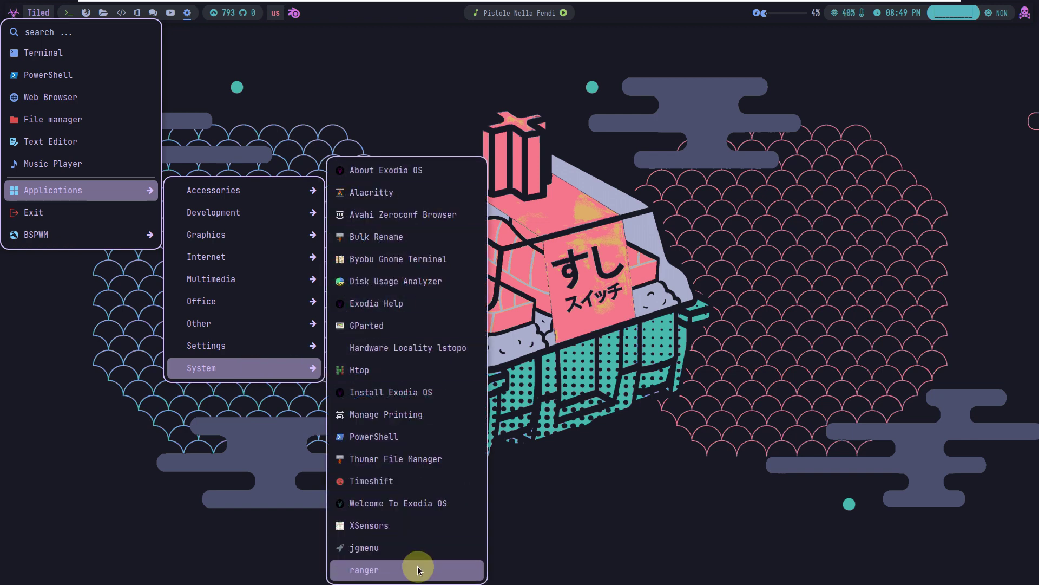
{"action": "left_click", "coordinate": [379, 170]}
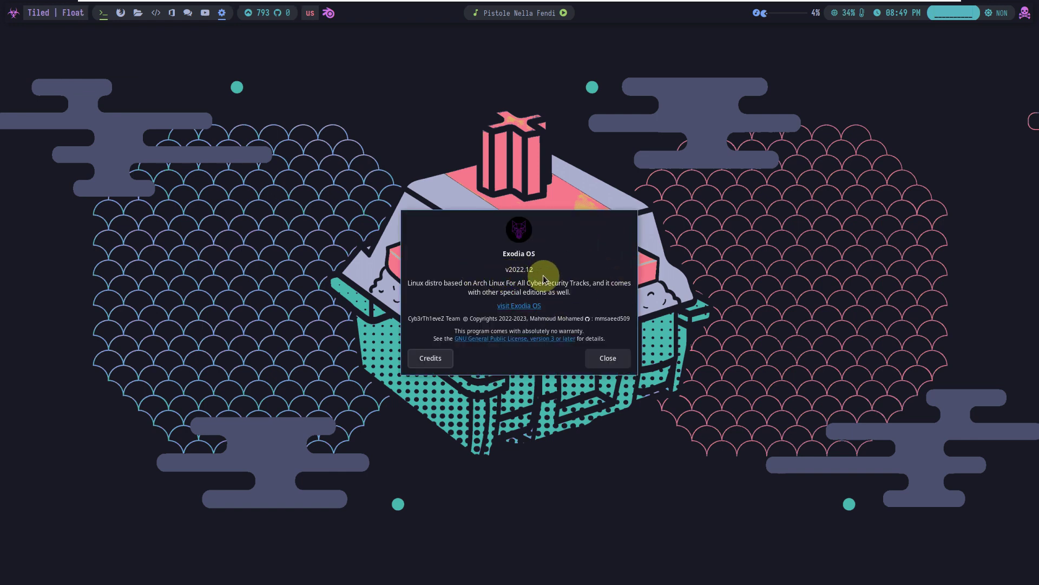
{"action": "left_click", "coordinate": [606, 357]}
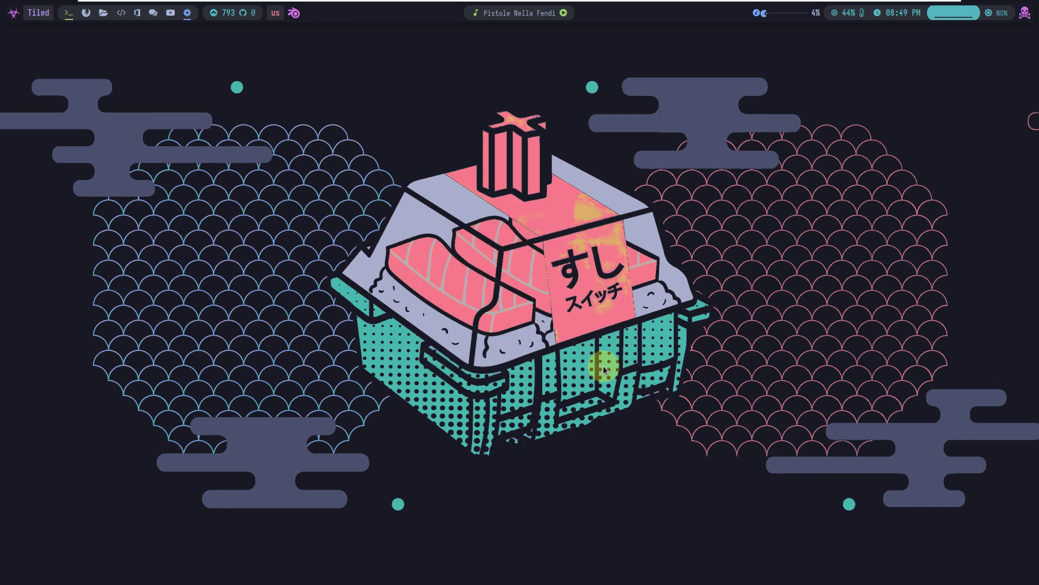
Launch Htop from Applications > System, opening a floating Alacritty terminal
{"action": "left_click", "coordinate": [16, 13]}
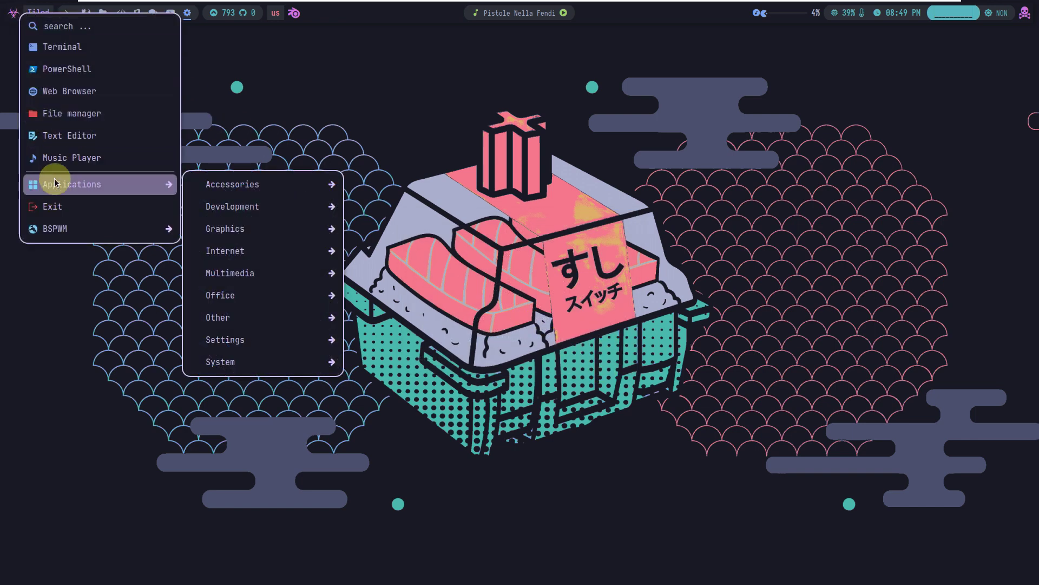
{"action": "mouse_move", "coordinate": [235, 356]}
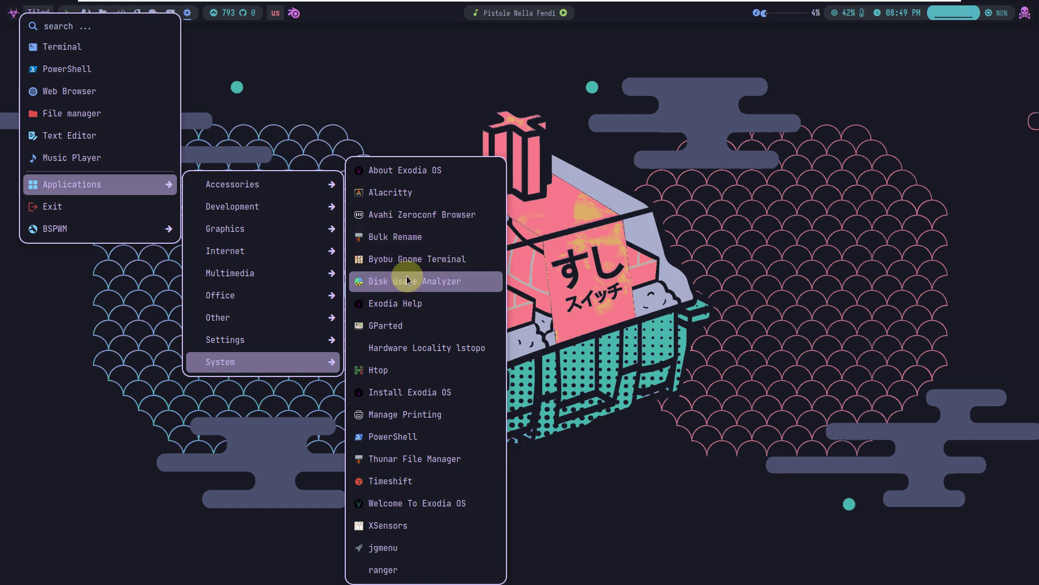
{"action": "left_click", "coordinate": [404, 370]}
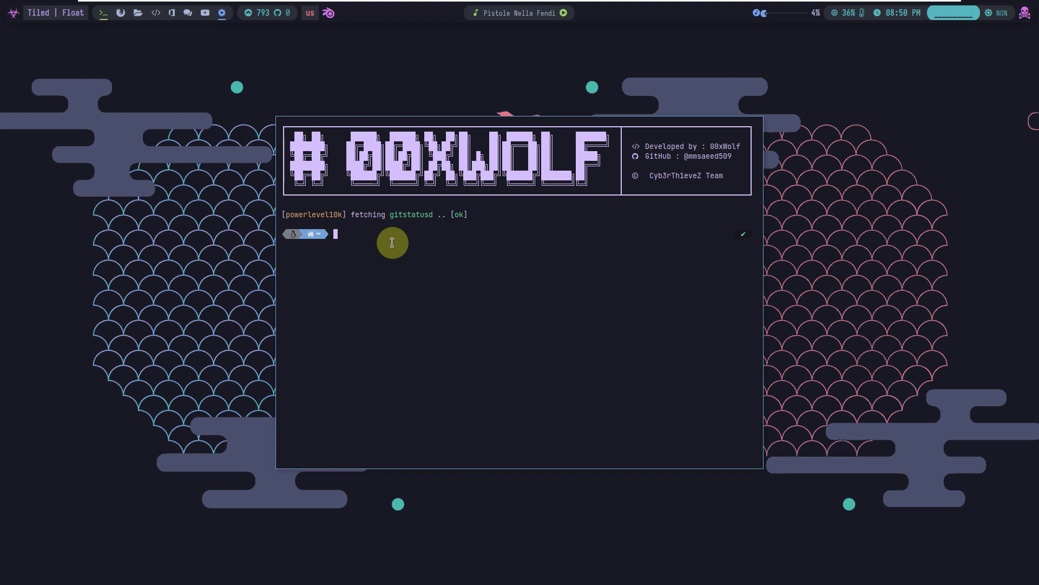
Run neofetch and inxi -sv8 to show system information
{"action": "type", "text": "neofetch"}
{"action": "key", "text": "Return"}
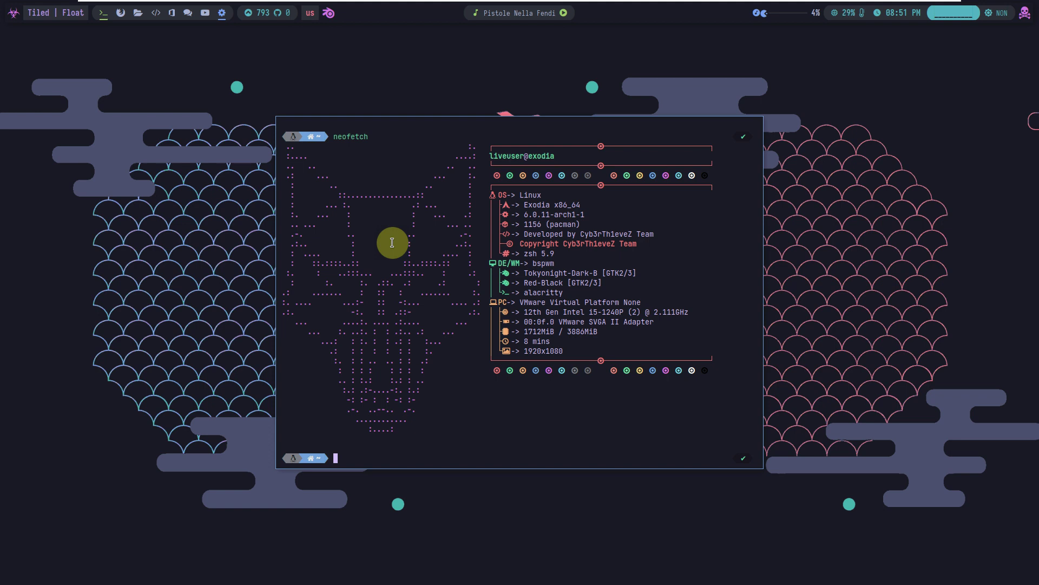
{"action": "type", "text": "inxi -sv8"}
{"action": "key", "text": "Return"}
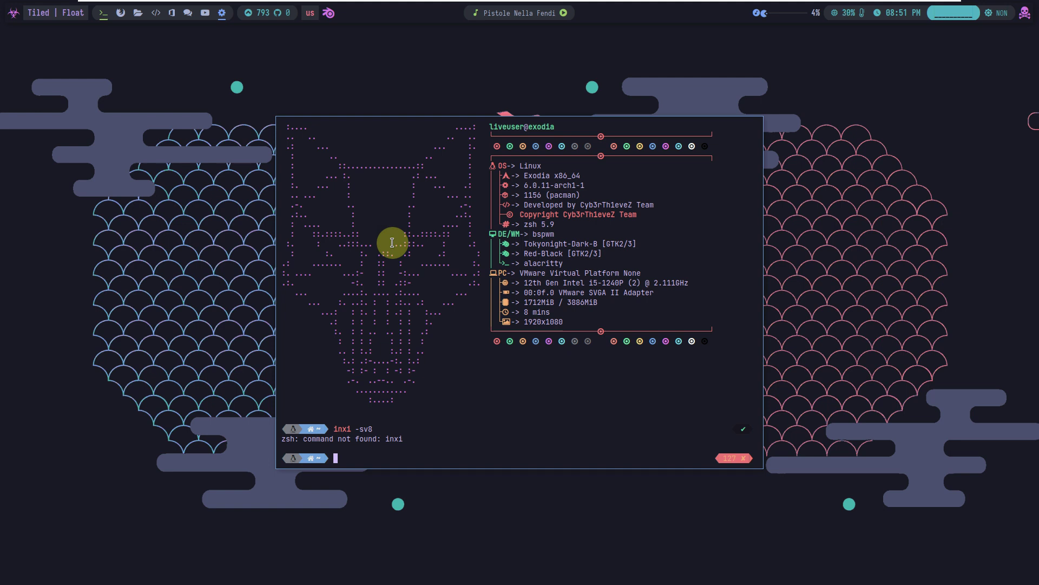
Run cat /etc/issu, then cat /etc/issue to print 'Exodia OS \r (\l)'
{"action": "type", "text": "ccat /etc/issu"}
{"action": "key", "text": "Left"}
{"action": "key", "text": "Left"}
{"action": "key", "text": "Left"}
{"action": "key", "text": "Left"}
{"action": "key", "text": "Left"}
{"action": "key", "text": "Left"}
{"action": "key", "text": "Left"}
{"action": "key", "text": "Left"}
{"action": "key", "text": "Left"}
{"action": "key", "text": "Left"}
{"action": "key", "text": "Left"}
{"action": "key", "text": "Left"}
{"action": "key", "text": "BackSpace"}
{"action": "key", "text": "Return"}
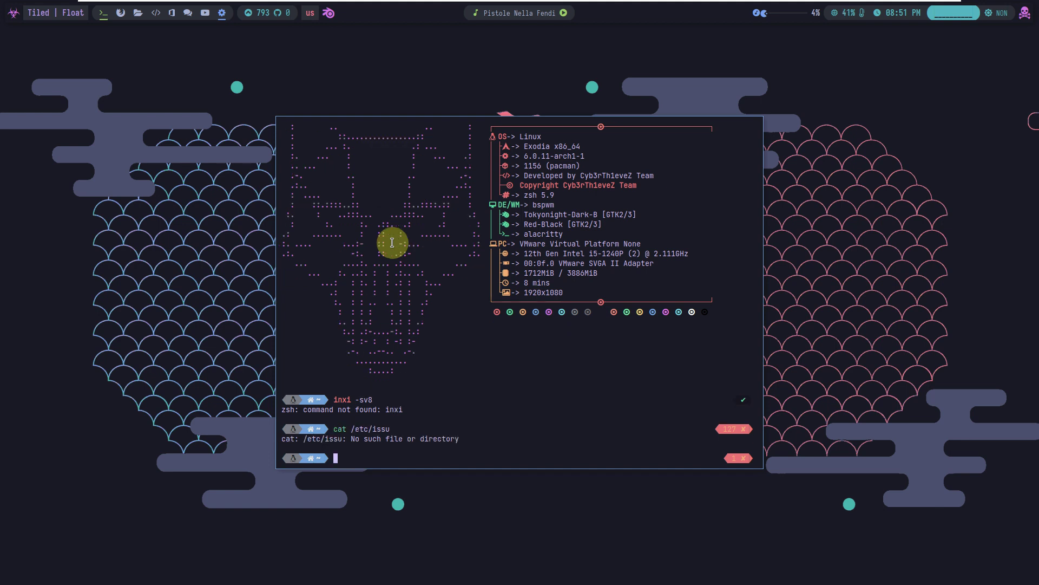
{"action": "type", "text": "cat /etc/issue"}
{"action": "key", "text": "Return"}
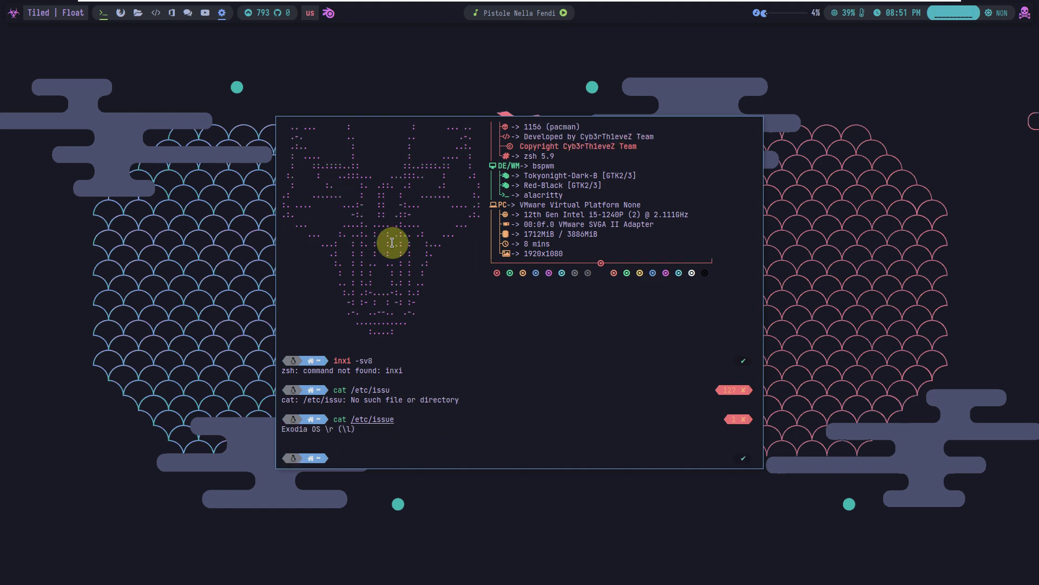
Run htop to view the process monitor, then quit it
{"action": "type", "text": "htop"}
{"action": "key", "text": "Return"}
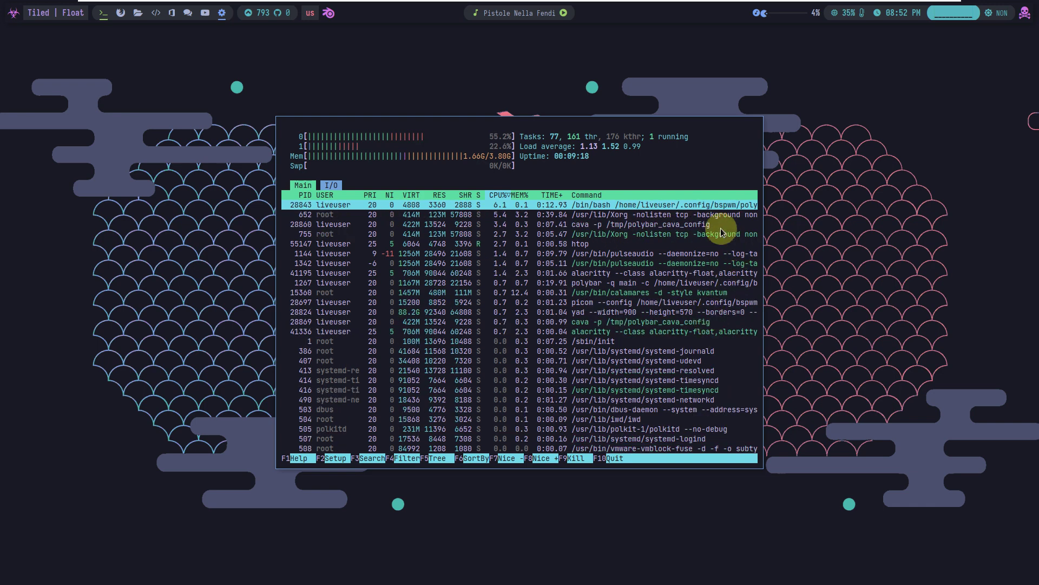
{"action": "key", "text": "q"}
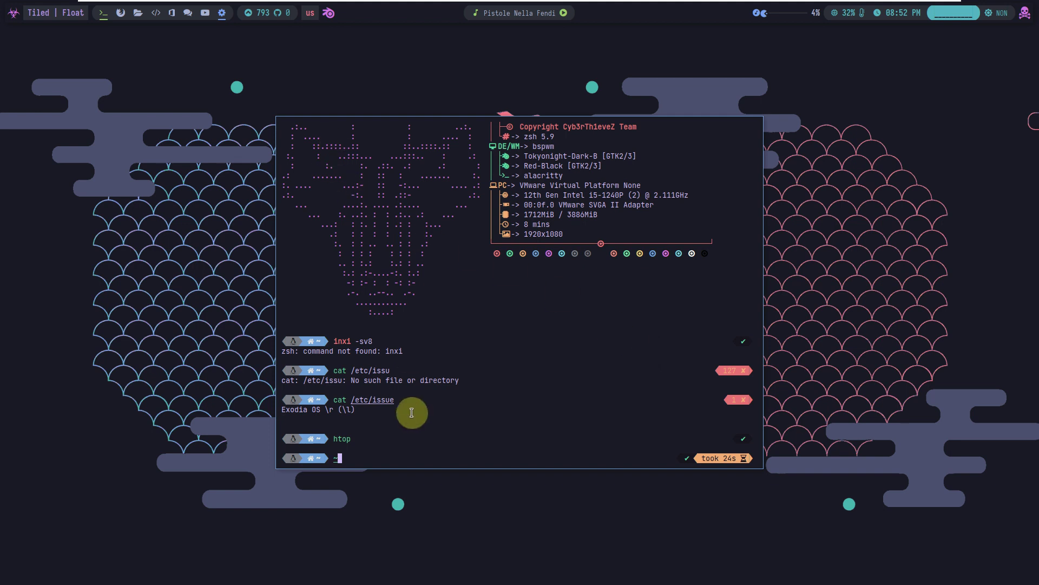
Exit the shell to close the terminal window
{"action": "key", "text": "BackSpace"}
{"action": "type", "text": "eext"}
{"action": "key", "text": "Return"}
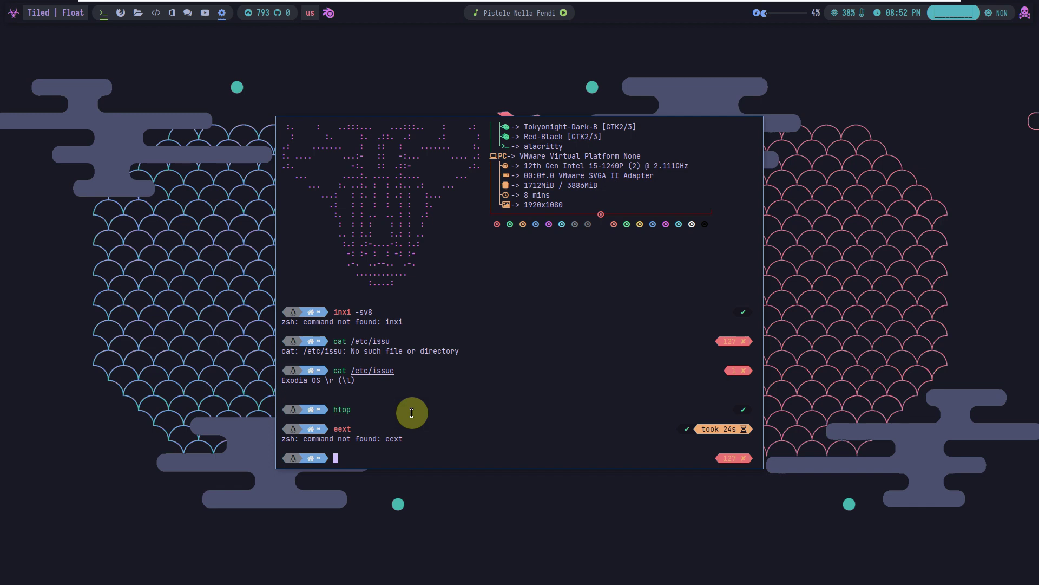
{"action": "type", "text": "exit"}
{"action": "key", "text": "Return"}
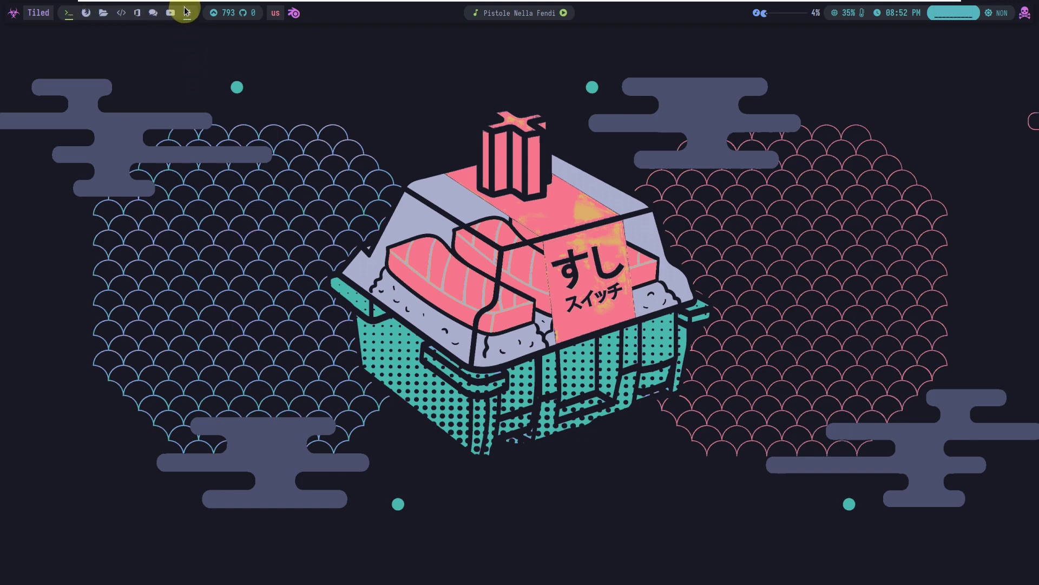
{"action": "left_click", "coordinate": [13, 13]}
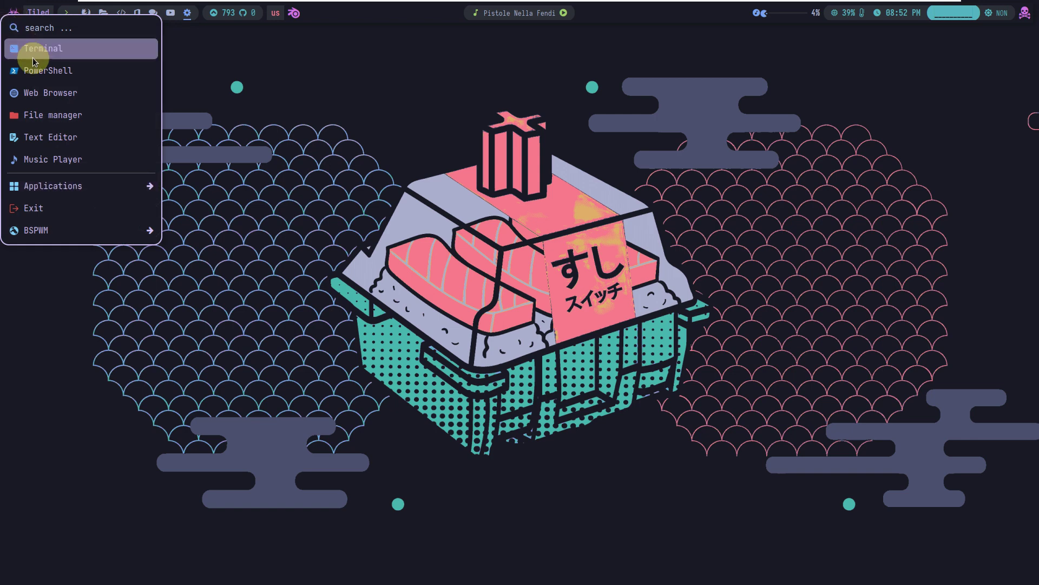
Launch the Thunar file manager, toggling the launcher menu and hiding then restoring the window
{"action": "left_click", "coordinate": [48, 116]}
{"action": "left_click", "coordinate": [12, 13]}
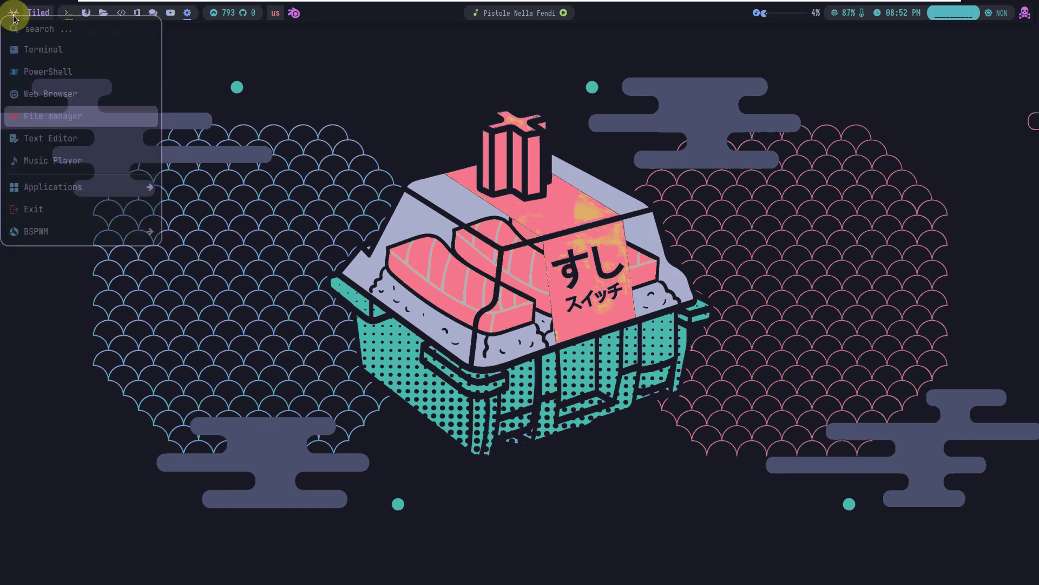
{"action": "left_click", "coordinate": [10, 16]}
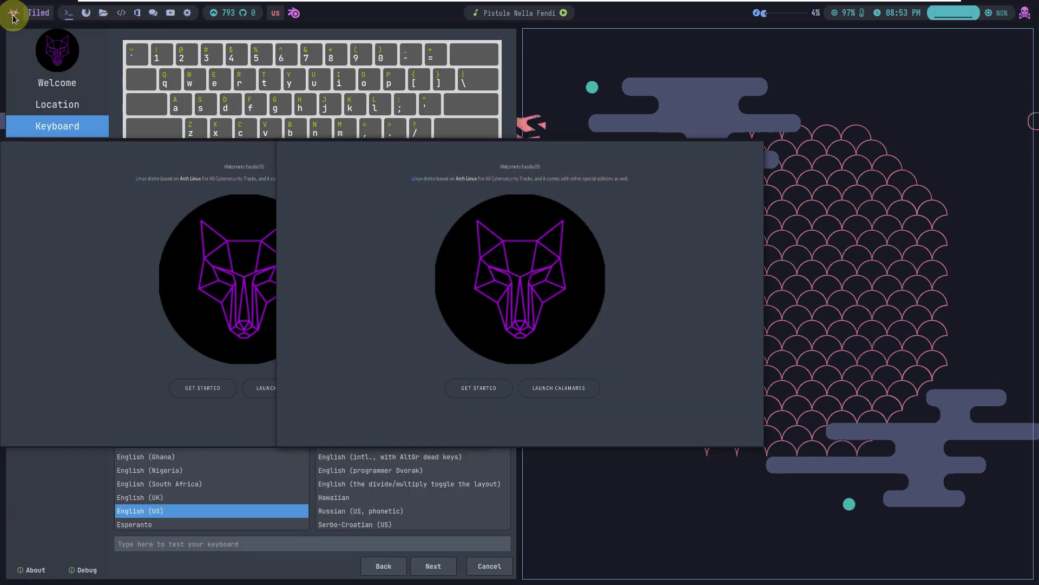
{"action": "left_click", "coordinate": [10, 17]}
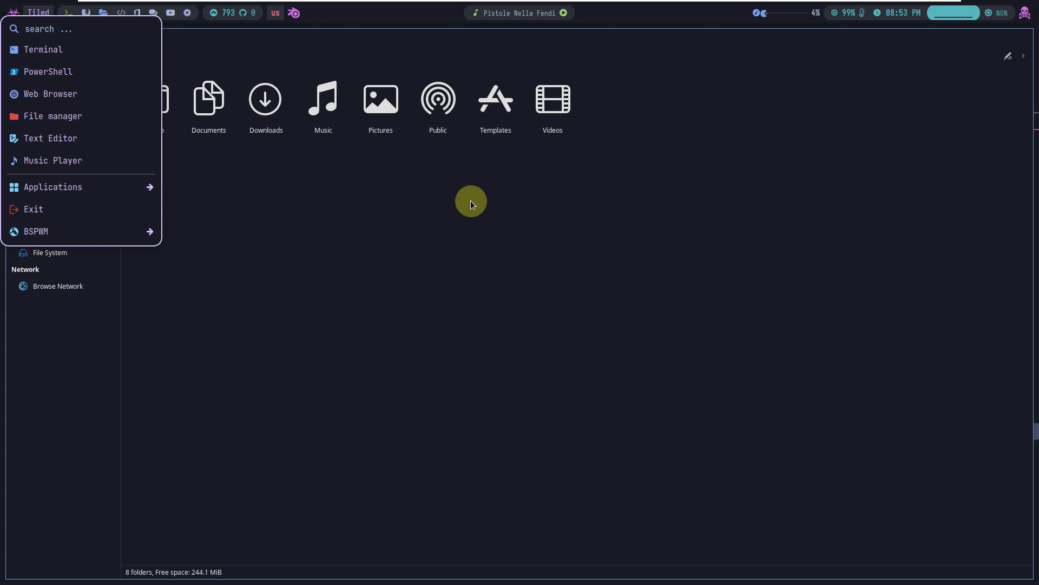
{"action": "left_click", "coordinate": [490, 223]}
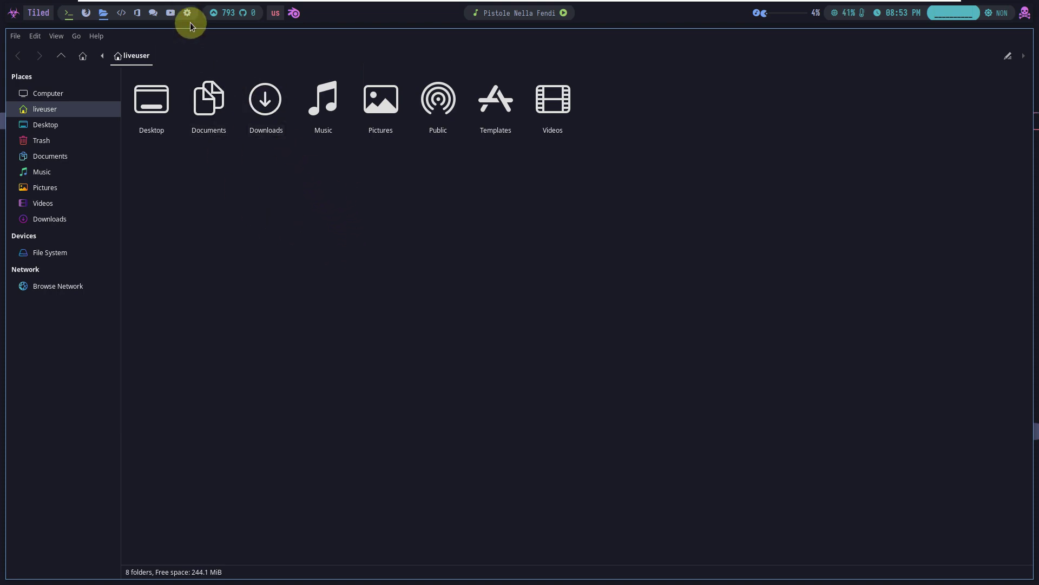
{"action": "left_click", "coordinate": [190, 21]}
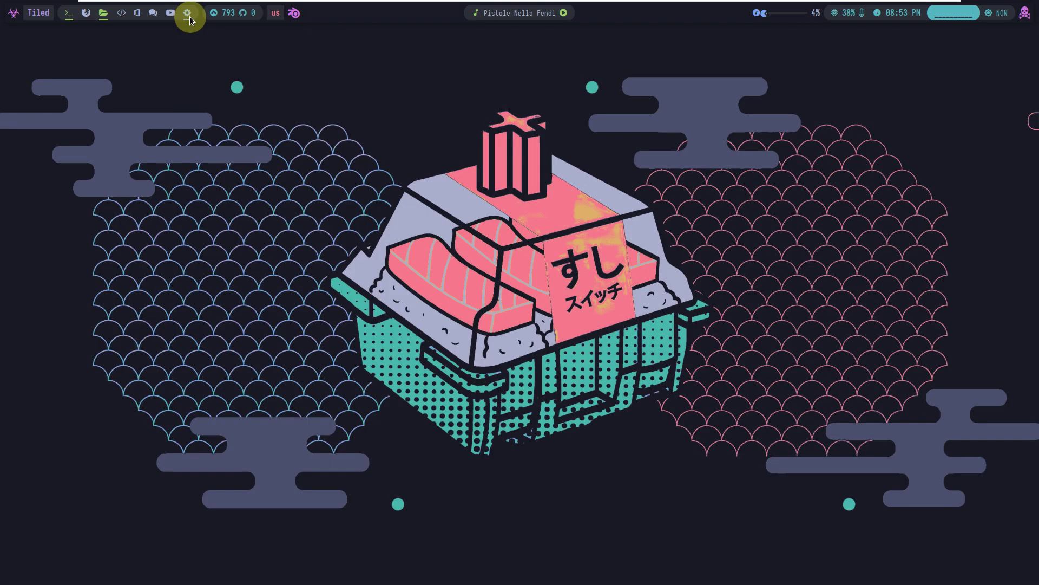
{"action": "left_click", "coordinate": [103, 19]}
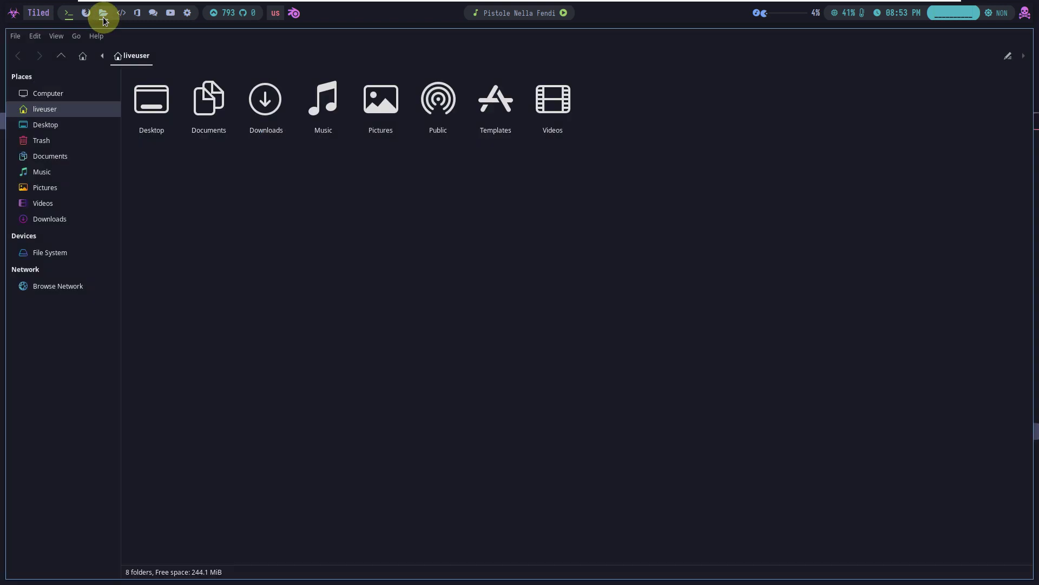
View Thunar's About box (version 4.16.11), then close the file manager window
{"action": "left_click", "coordinate": [96, 36]}
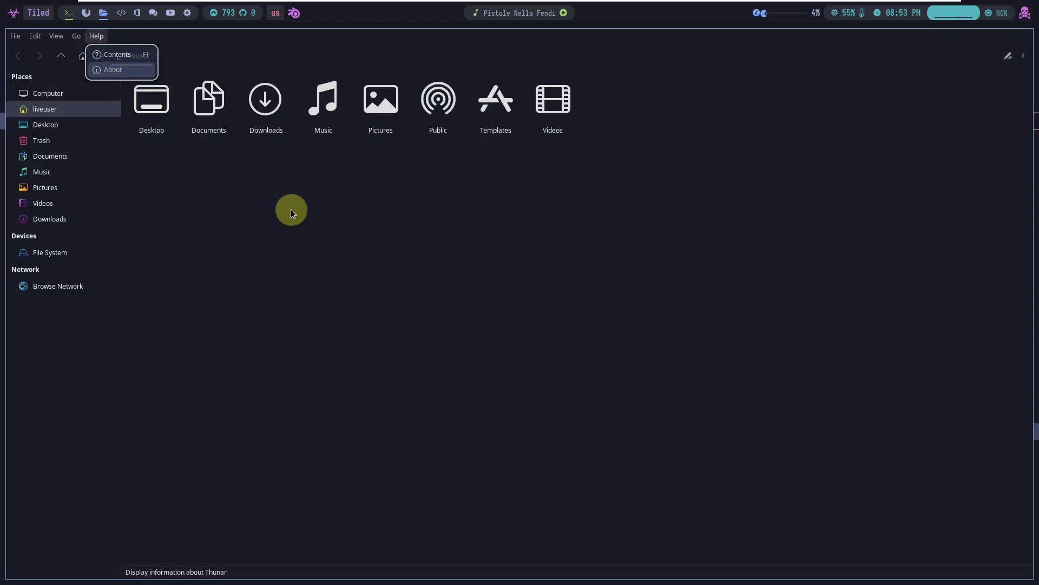
{"action": "key", "text": "Return"}
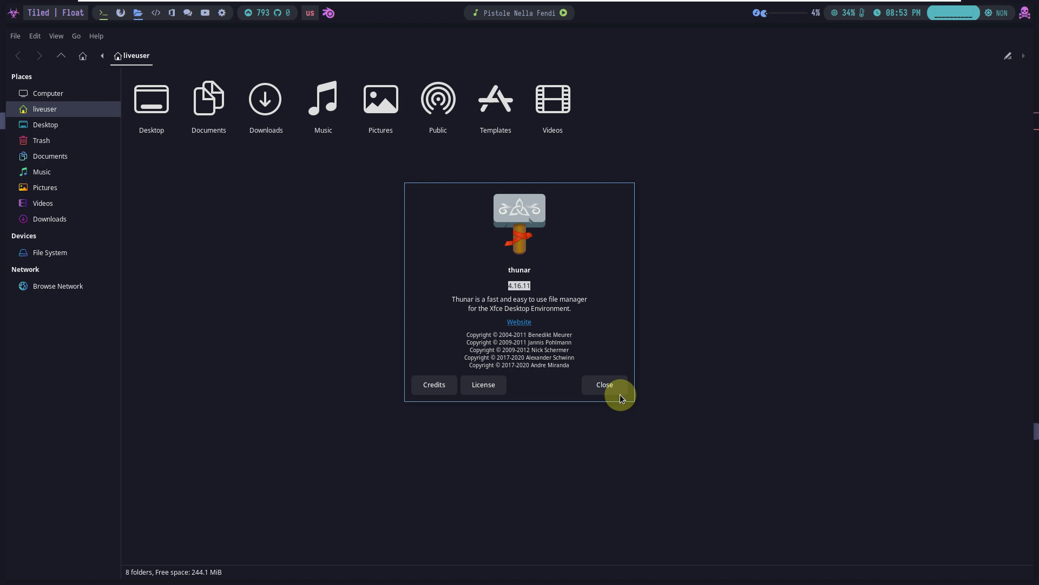
{"action": "left_click", "coordinate": [615, 382]}
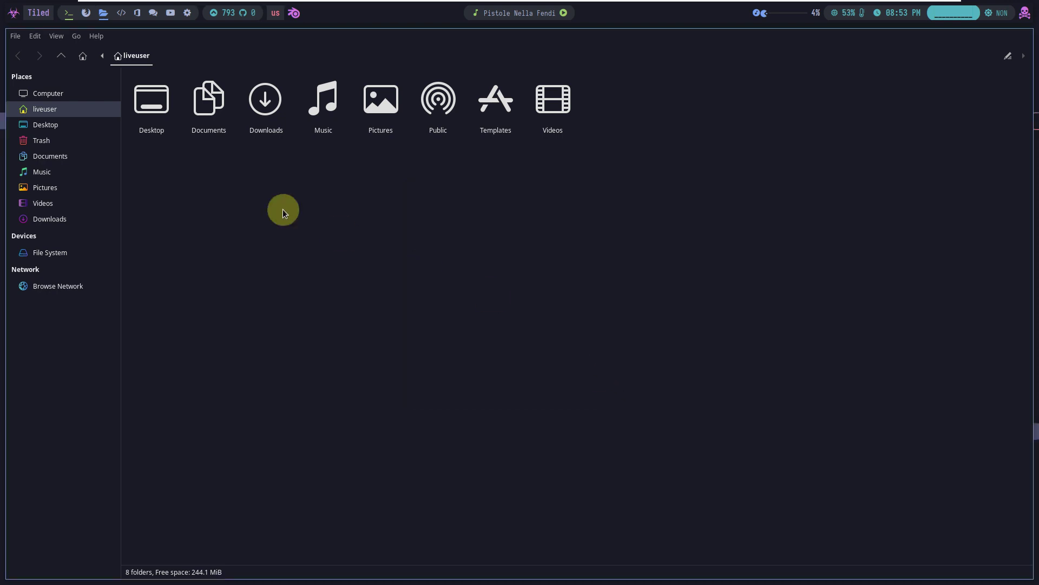
{"action": "left_click", "coordinate": [18, 37]}
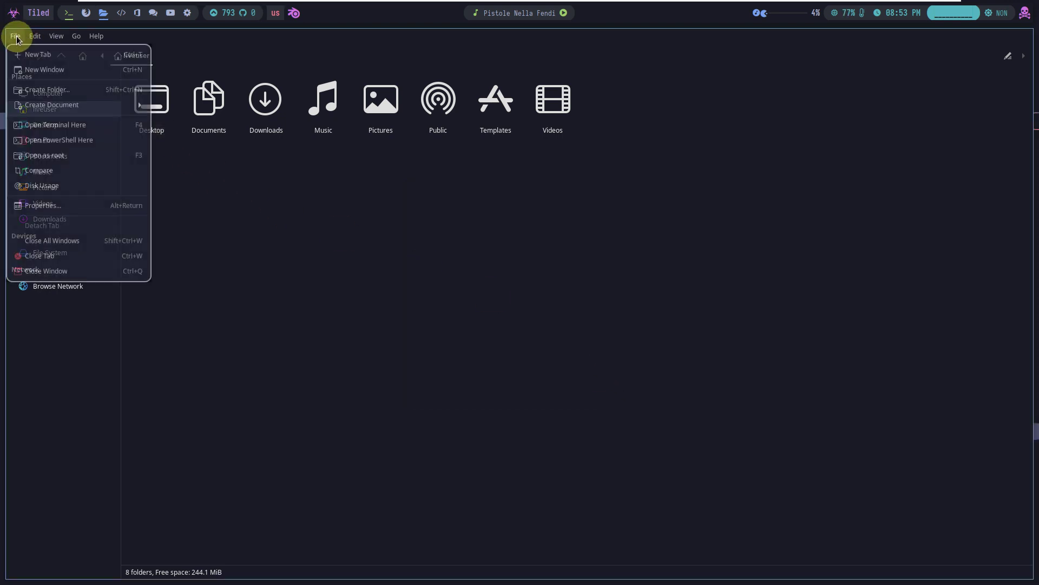
{"action": "left_click", "coordinate": [66, 270]}
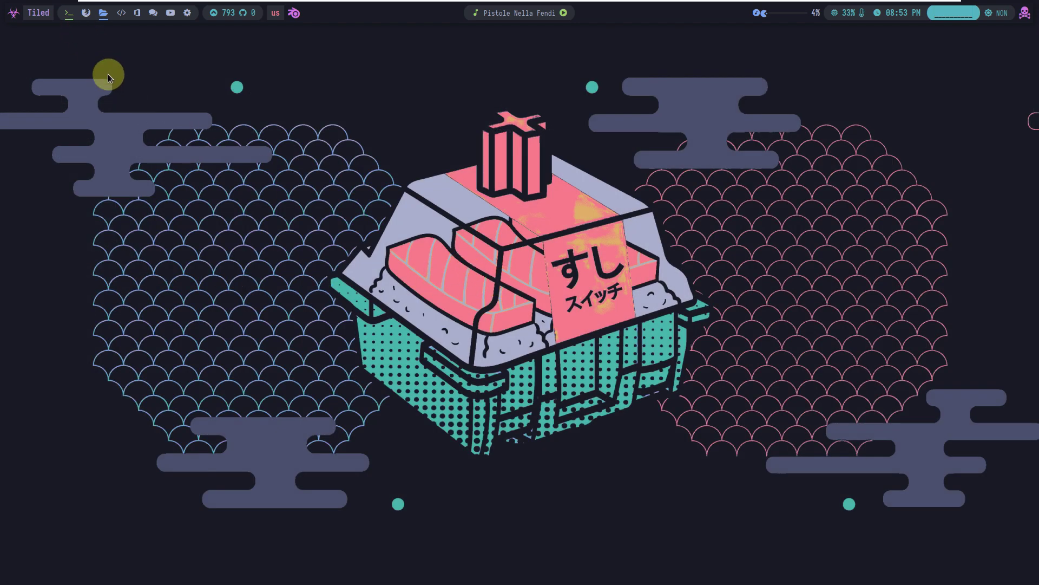
Launch Stacer from Applications > Accessories in the launcher
{"action": "left_click", "coordinate": [103, 20]}
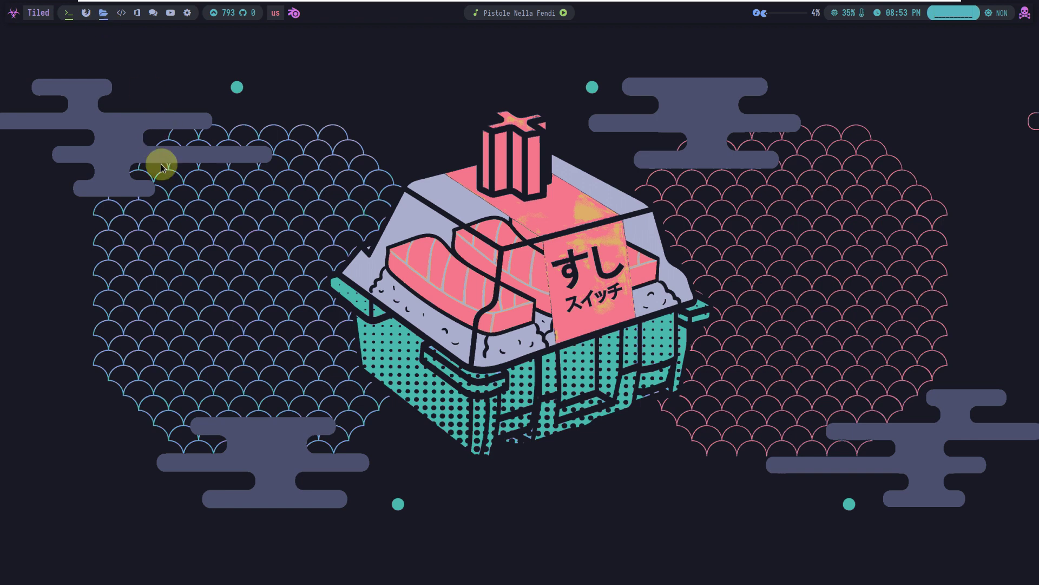
{"action": "left_click", "coordinate": [14, 20]}
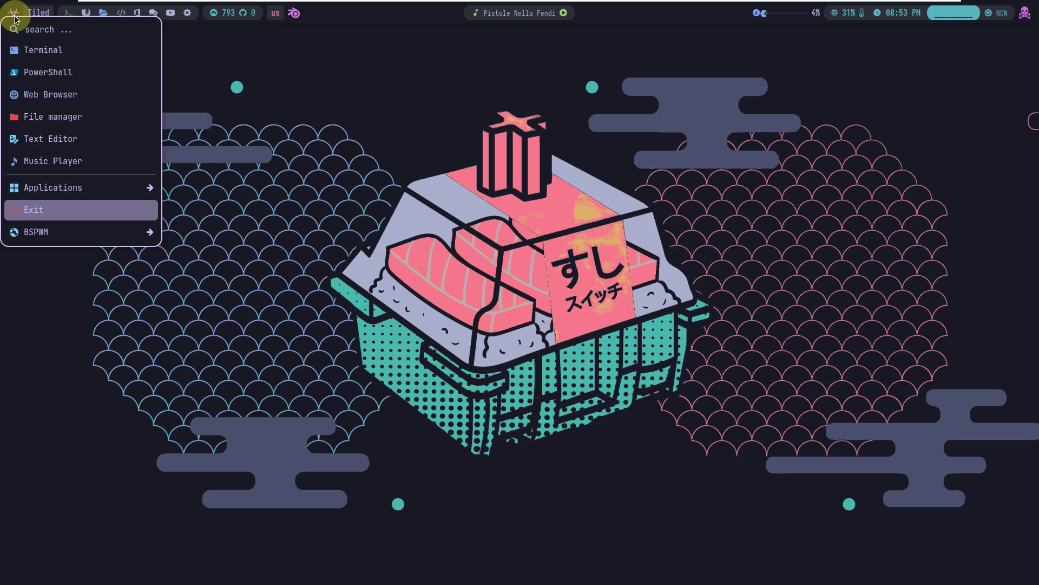
{"action": "mouse_move", "coordinate": [119, 192]}
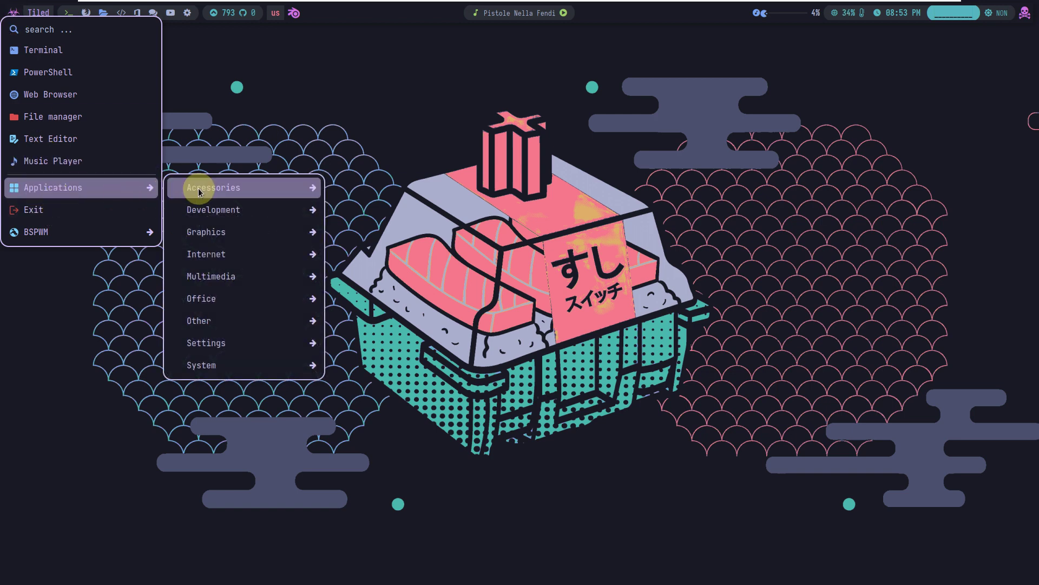
{"action": "mouse_move", "coordinate": [200, 189]}
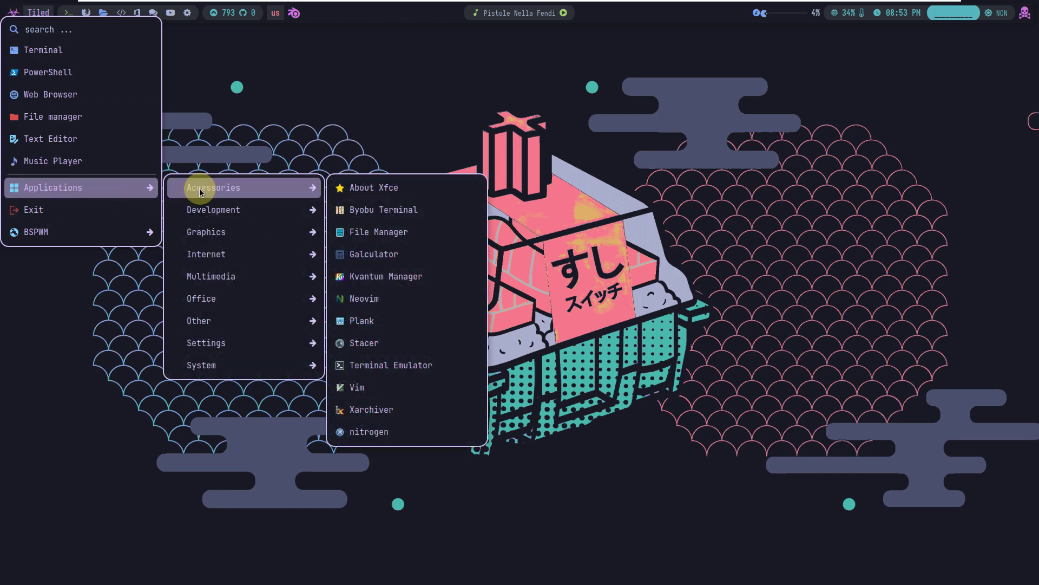
{"action": "left_click", "coordinate": [396, 344]}
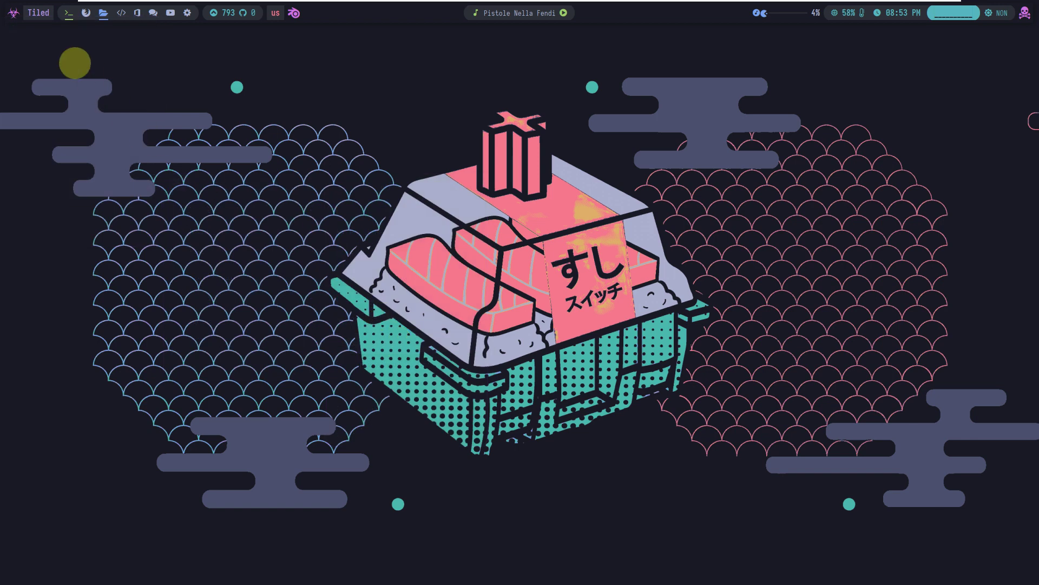
Browse the launcher's other application categories, then close the menu
{"action": "left_click", "coordinate": [12, 15]}
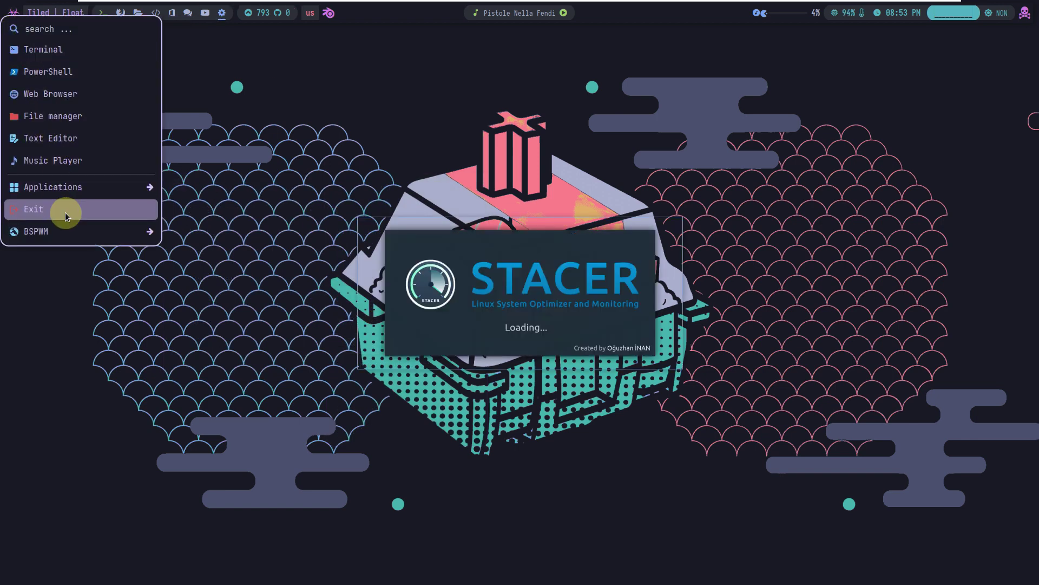
{"action": "mouse_move", "coordinate": [65, 186]}
{"action": "mouse_move", "coordinate": [184, 187]}
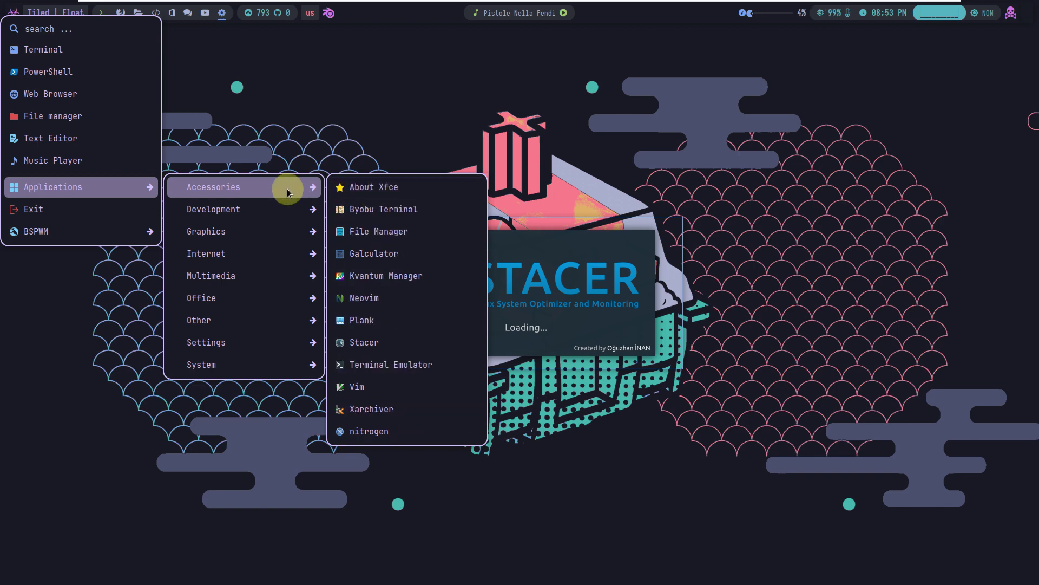
{"action": "mouse_move", "coordinate": [275, 209]}
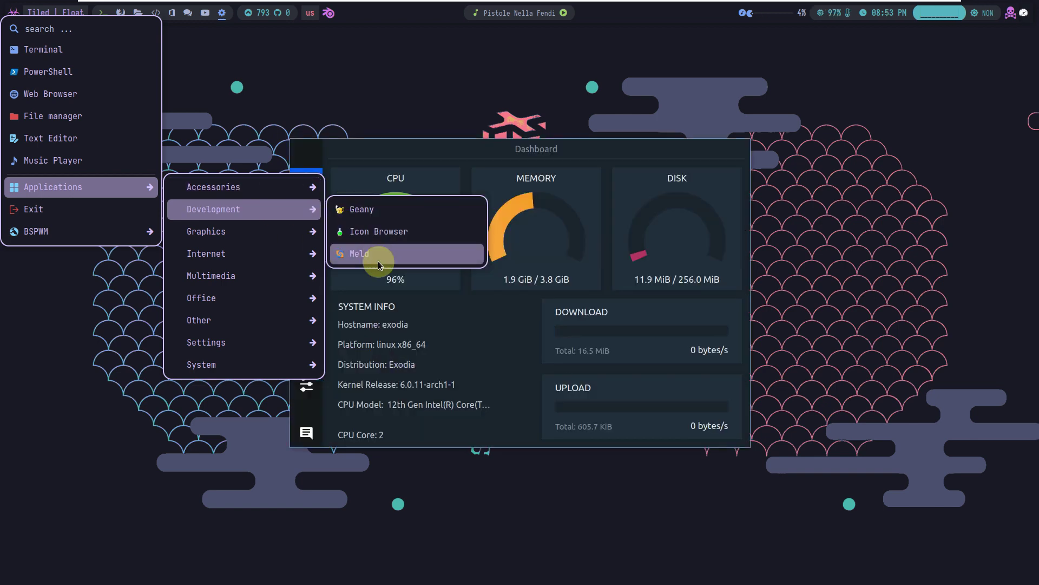
{"action": "mouse_move", "coordinate": [285, 231]}
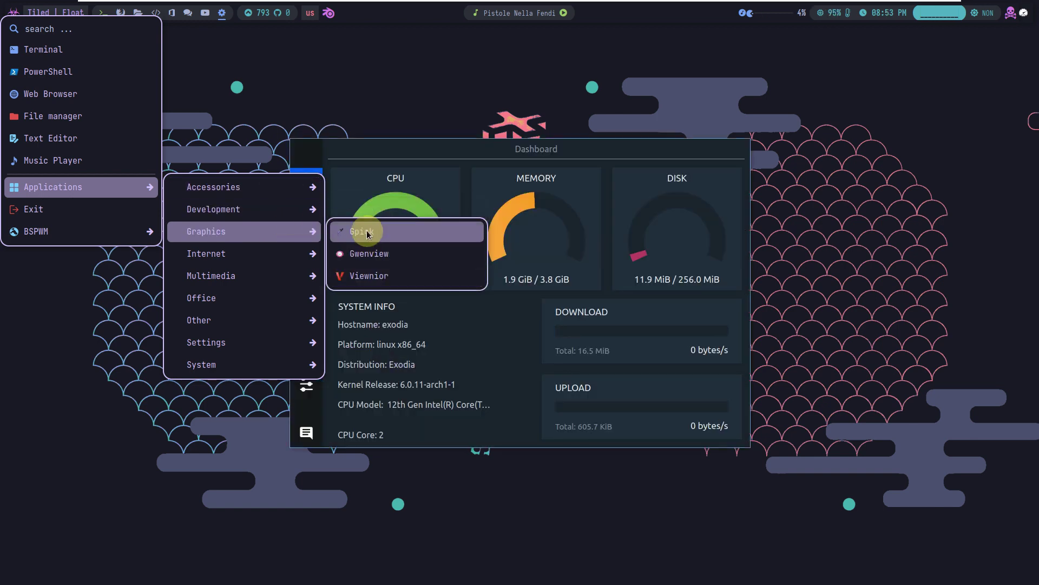
{"action": "mouse_move", "coordinate": [283, 252]}
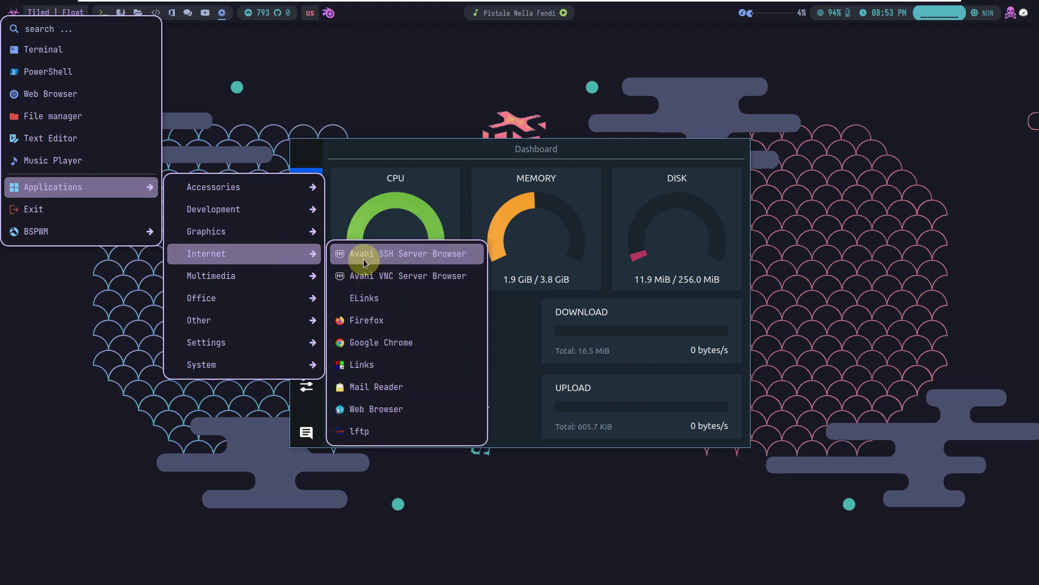
{"action": "mouse_move", "coordinate": [281, 271]}
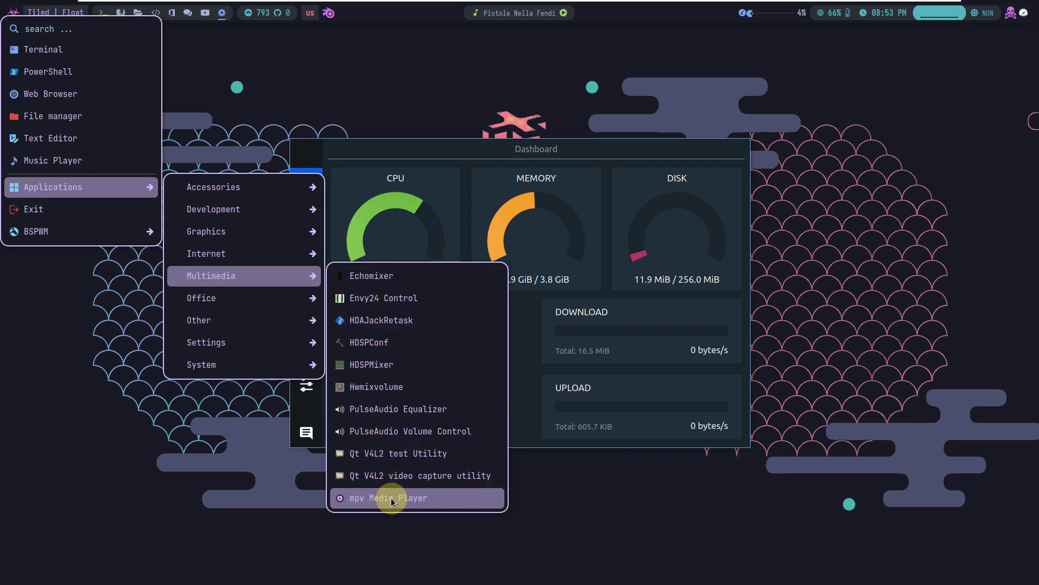
{"action": "mouse_move", "coordinate": [271, 300]}
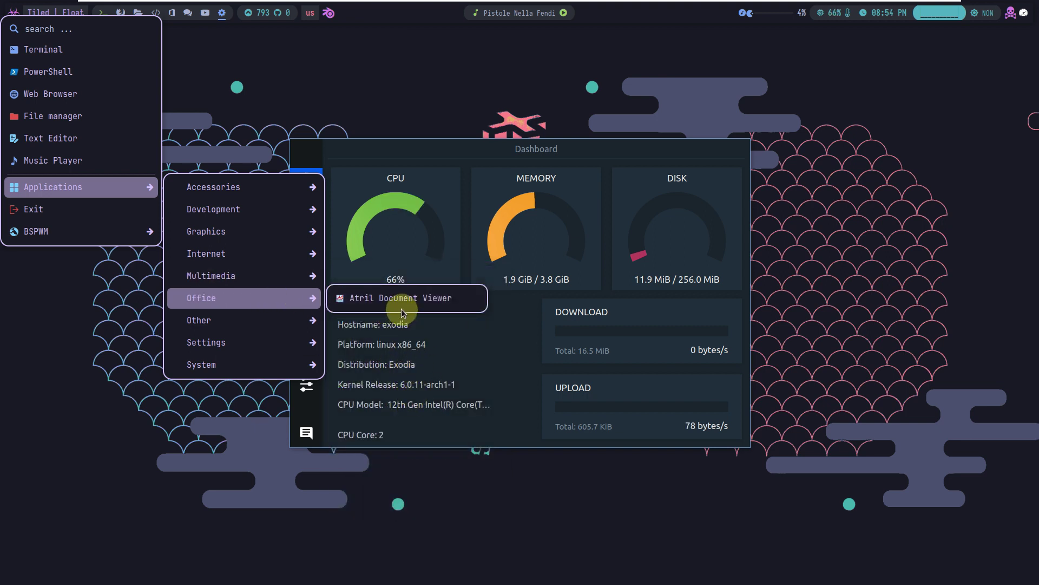
{"action": "mouse_move", "coordinate": [265, 319]}
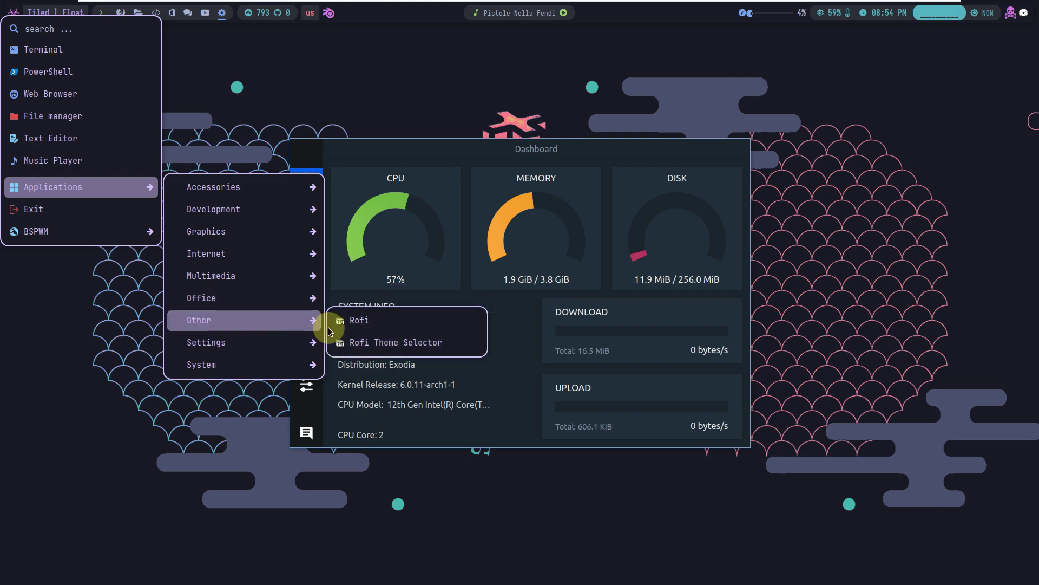
{"action": "mouse_move", "coordinate": [270, 346]}
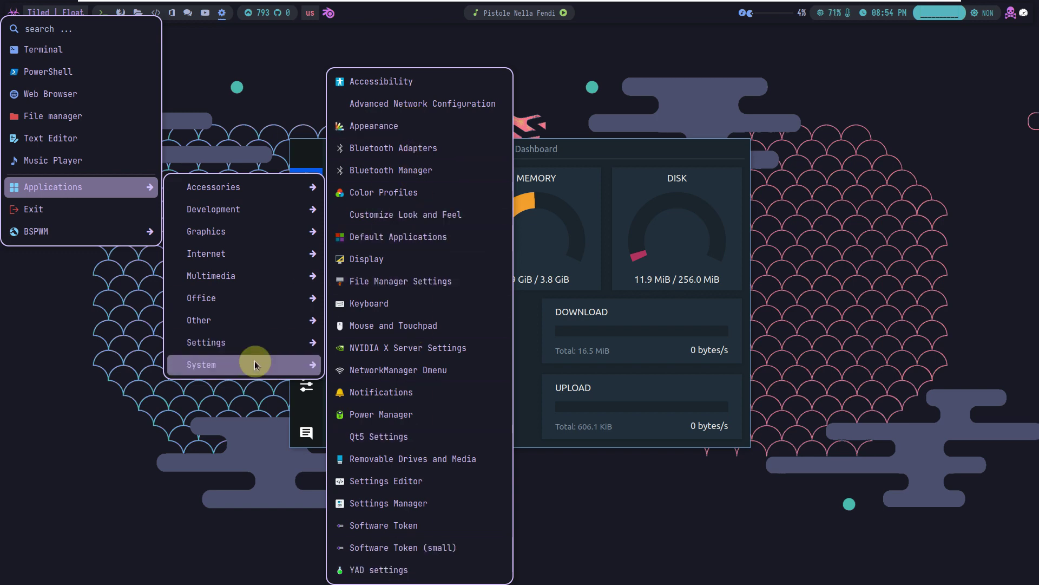
{"action": "mouse_move", "coordinate": [254, 364]}
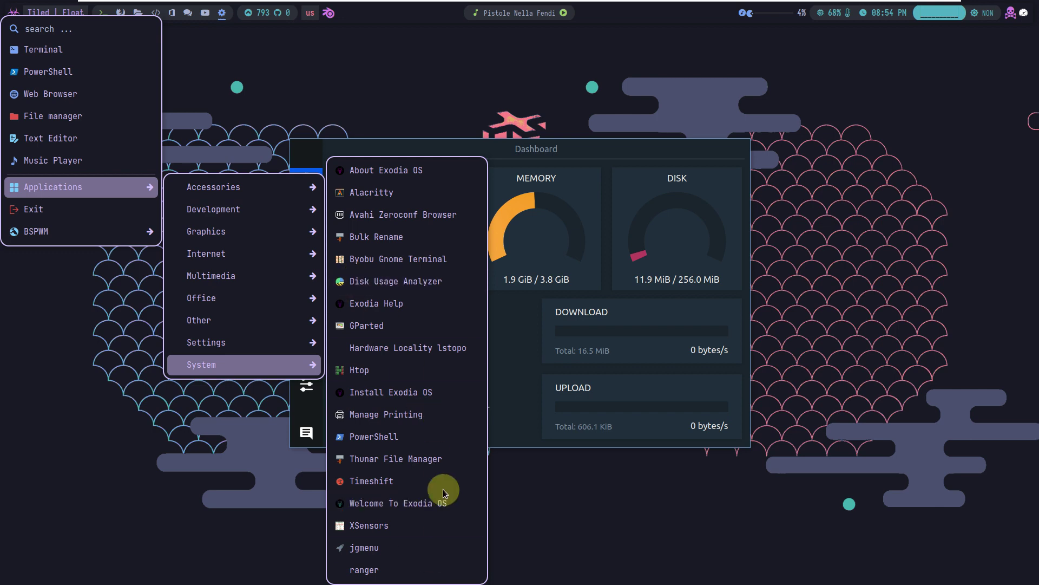
{"action": "left_click", "coordinate": [528, 511]}
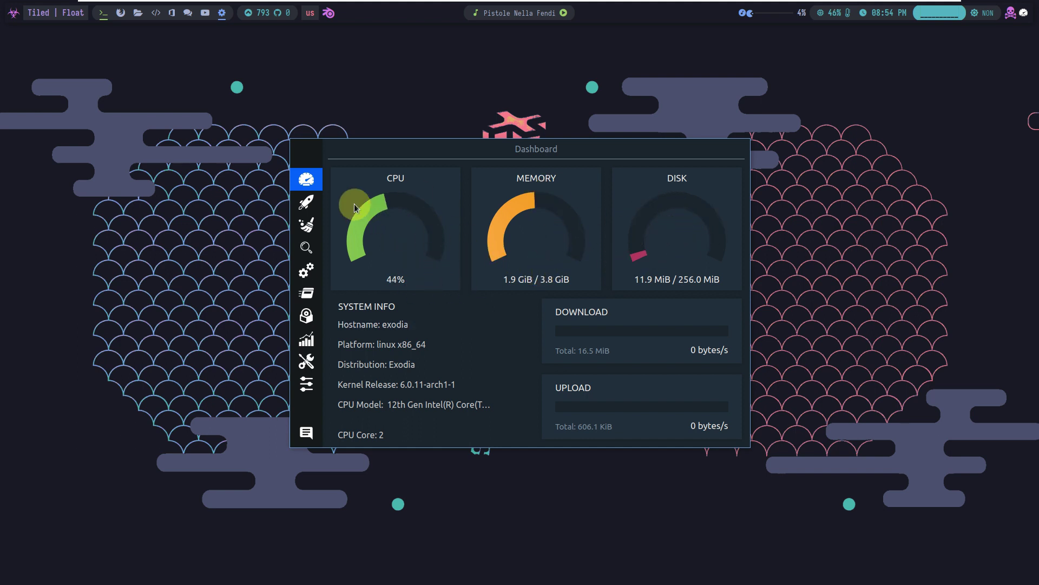
Visit Stacer's Startup Apps and System Cleaner pages, then log out via the desktop Exit menu
{"action": "left_click", "coordinate": [307, 202]}
{"action": "left_click", "coordinate": [311, 232]}
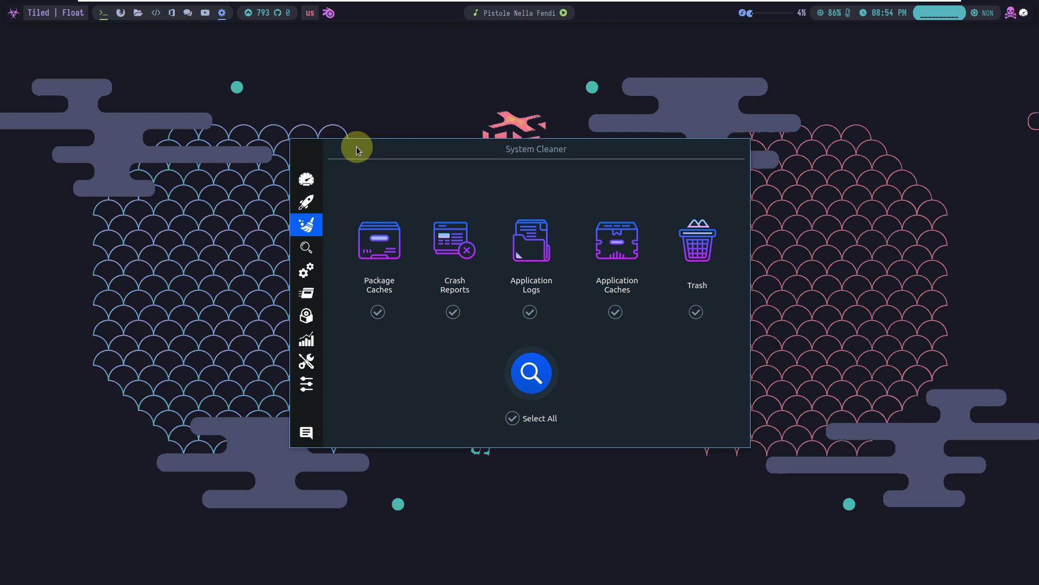
{"action": "right_click", "coordinate": [438, 134]}
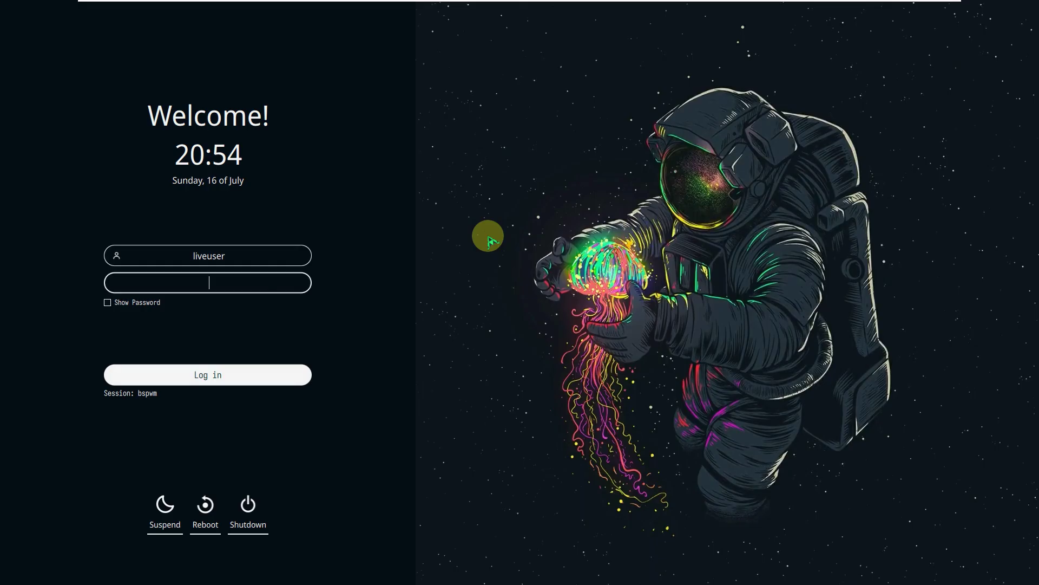
Log back in at the Exodia OS login screen, entering the account password with Show Password ticked
{"action": "left_click", "coordinate": [245, 280]}
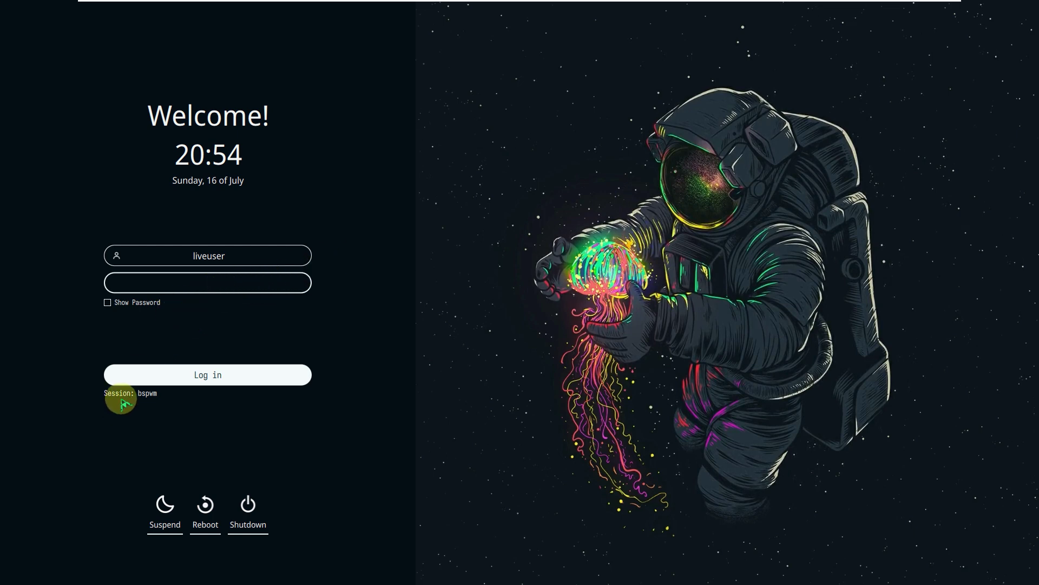
{"action": "left_click", "coordinate": [146, 302]}
{"action": "left_click", "coordinate": [176, 286]}
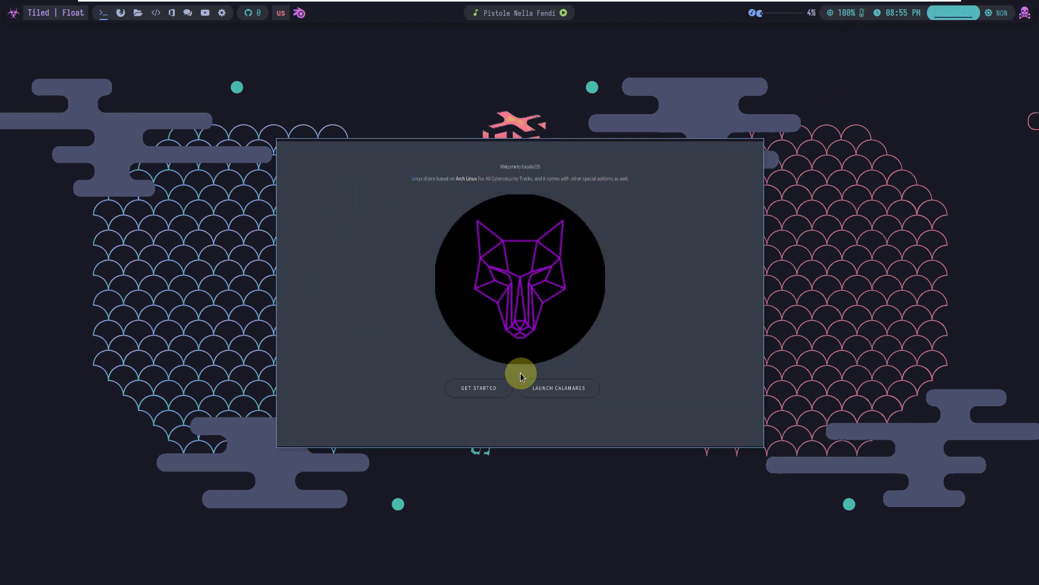
Launch the Calamares installer from Exodia Welcome and authorise it with the live user password
{"action": "left_click", "coordinate": [545, 389]}
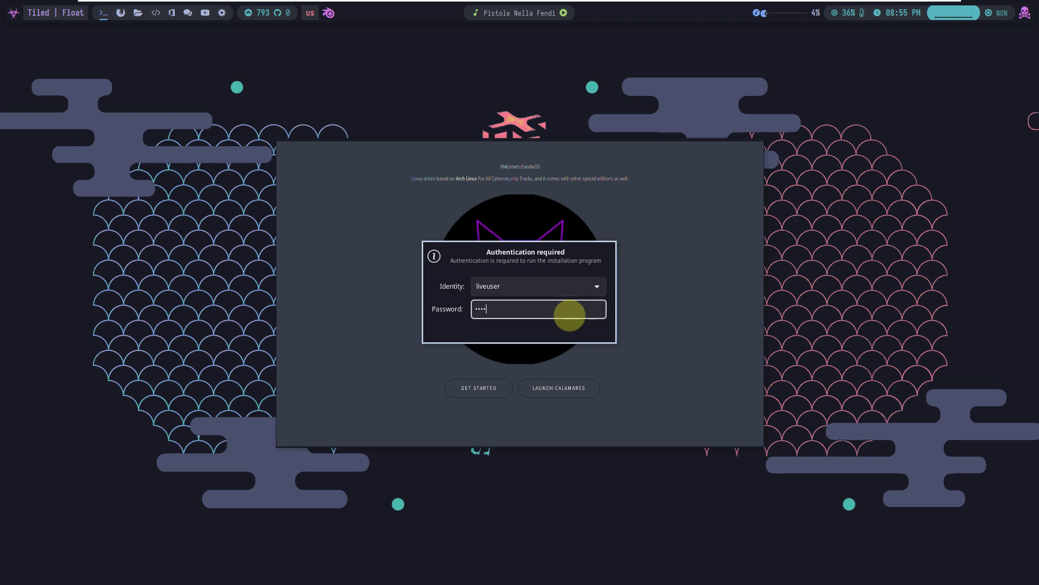
{"action": "key", "text": "Return"}
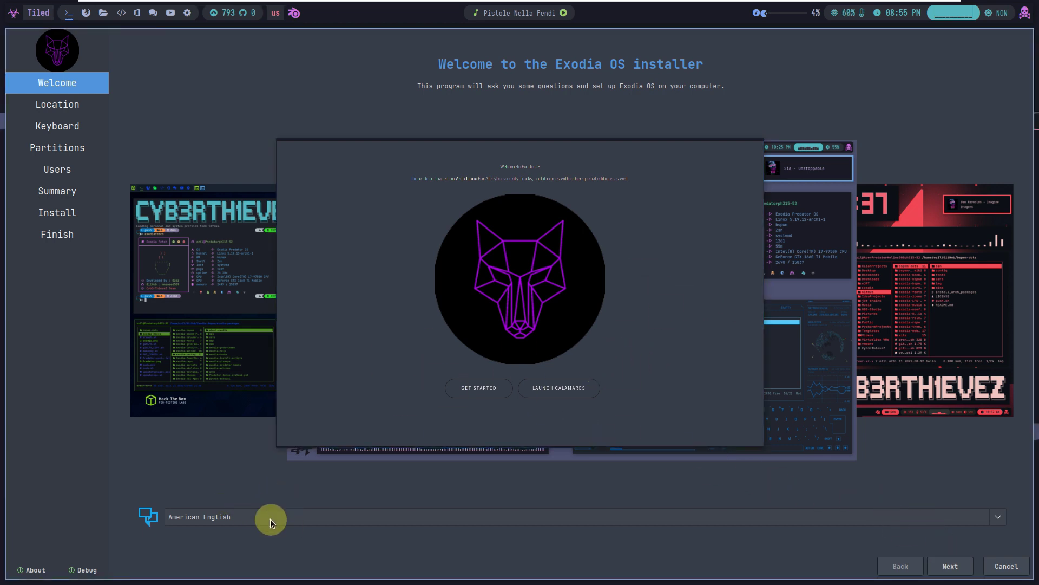
Advance Calamares to the Location page and open the Exodia OS About window via GET STARTED
{"action": "left_click", "coordinate": [950, 564]}
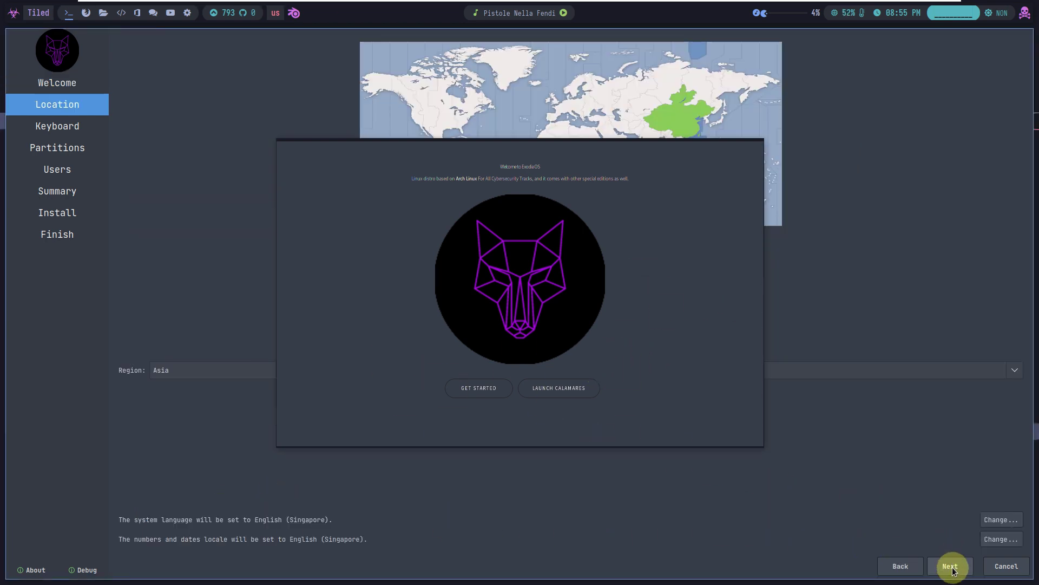
{"action": "left_click_drag", "start_coordinate": [475, 162], "coordinate": [528, 173]}
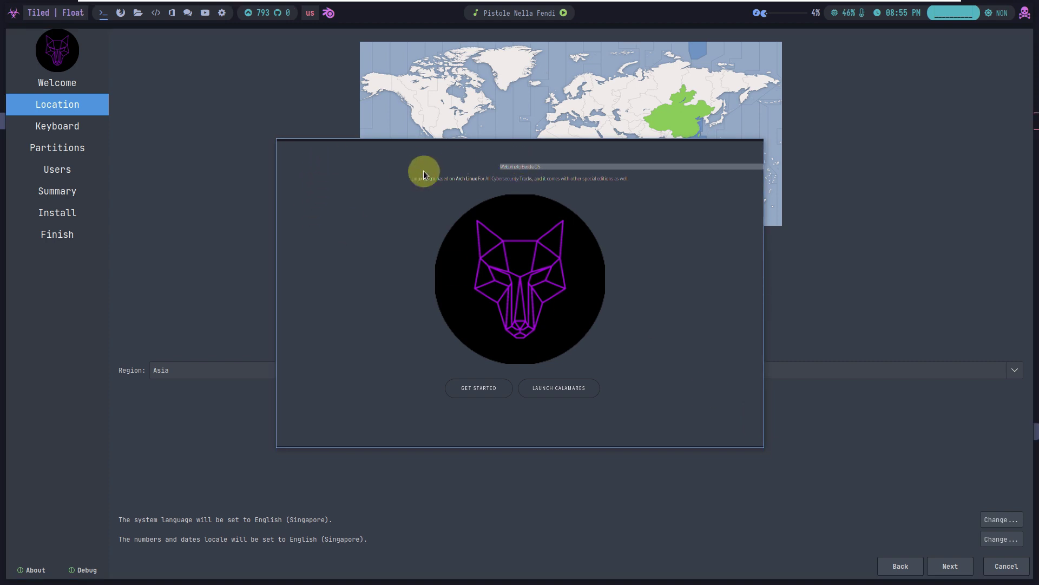
{"action": "left_click", "coordinate": [484, 395]}
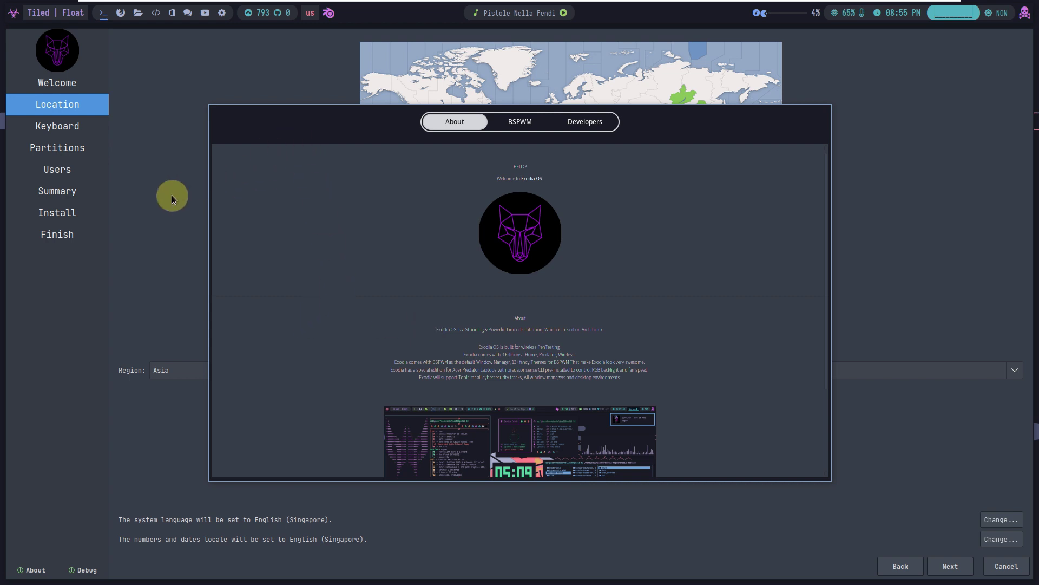
Show the BSPWM tab of the Exodia OS About window with its window manager keybindings
{"action": "left_click", "coordinate": [152, 207]}
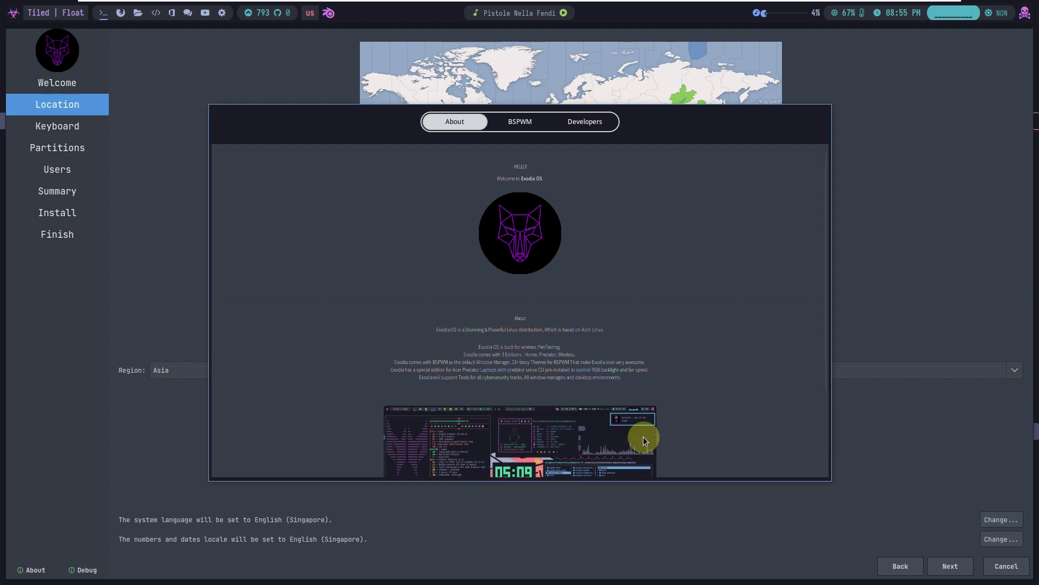
{"action": "left_click", "coordinate": [521, 123]}
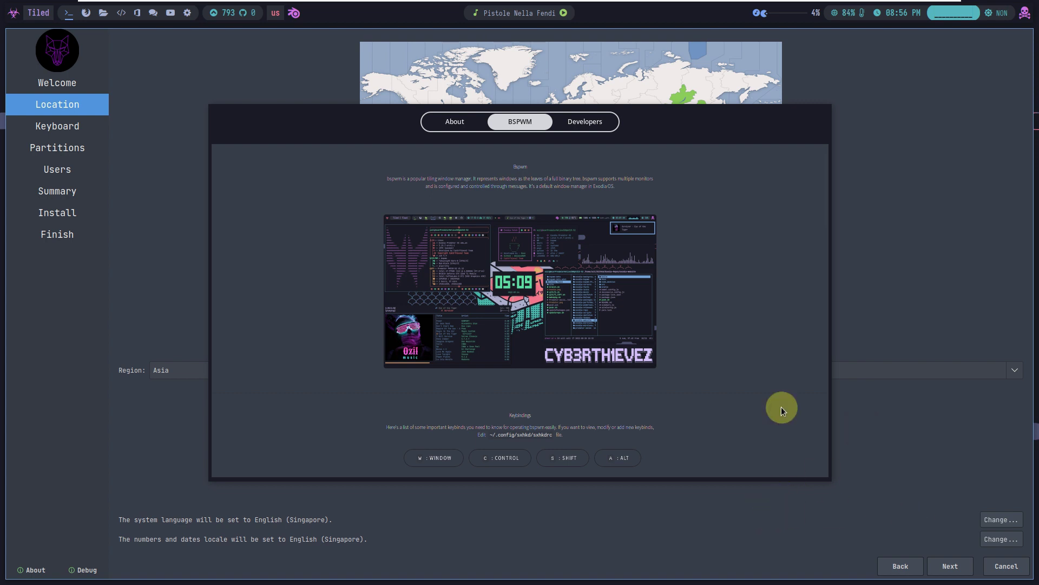
Set the timezone region to America with American English (United States) locale, then continue to Keyboard
{"action": "left_click", "coordinate": [409, 99]}
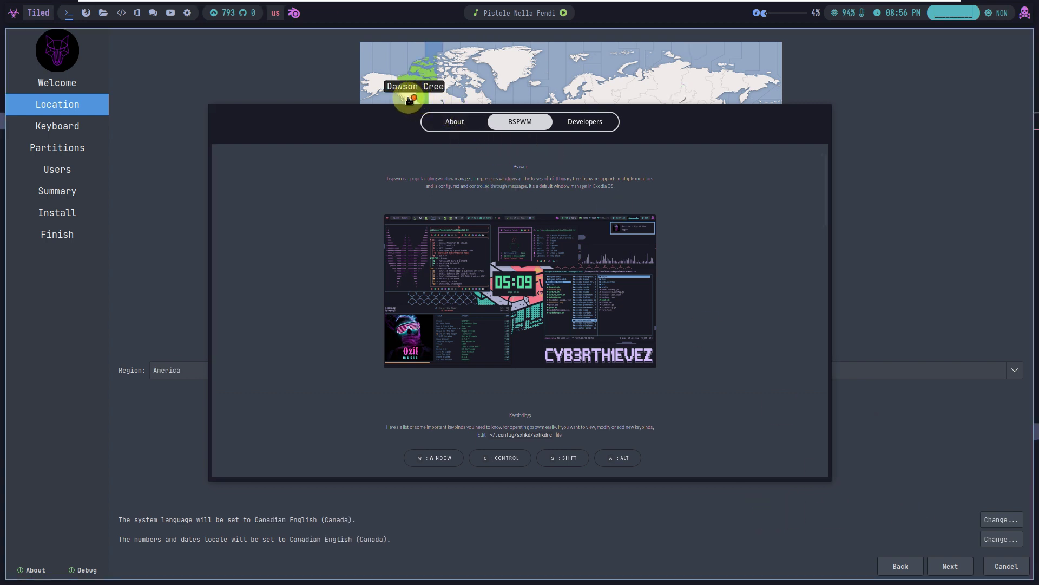
{"action": "left_click", "coordinate": [403, 99]}
{"action": "left_click", "coordinate": [189, 371]}
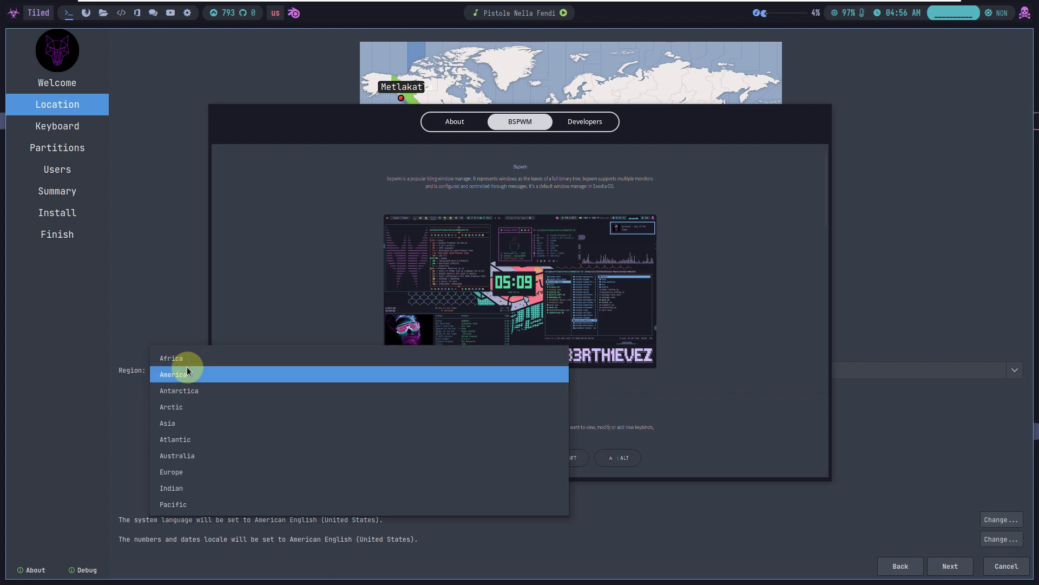
{"action": "left_click", "coordinate": [832, 378]}
{"action": "left_click", "coordinate": [867, 368]}
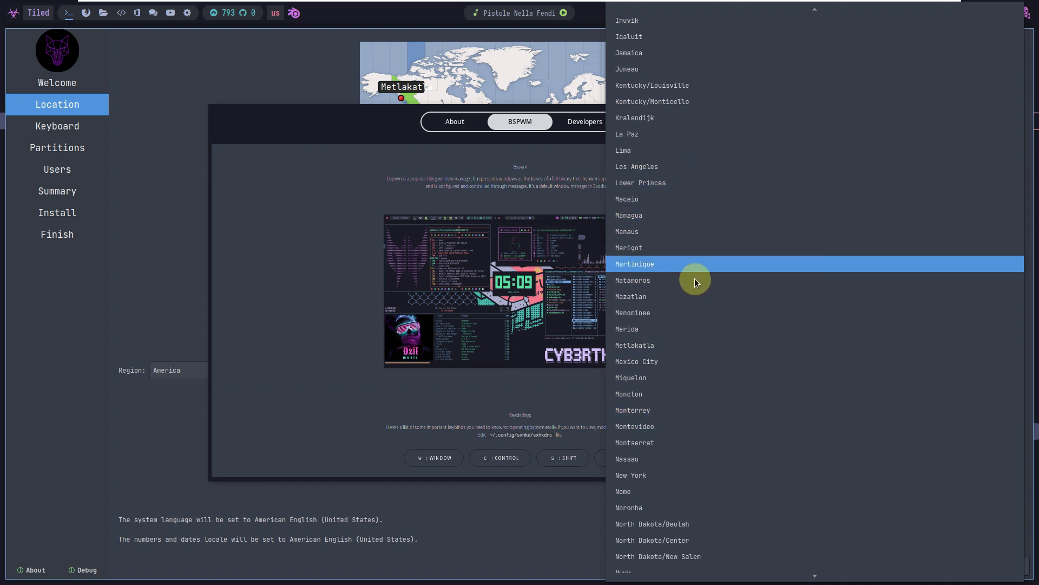
{"action": "scroll", "coordinate": [695, 324], "scroll_direction": "down", "scroll_amount": 6}
{"action": "scroll", "coordinate": [695, 324], "scroll_direction": "down", "scroll_amount": 5}
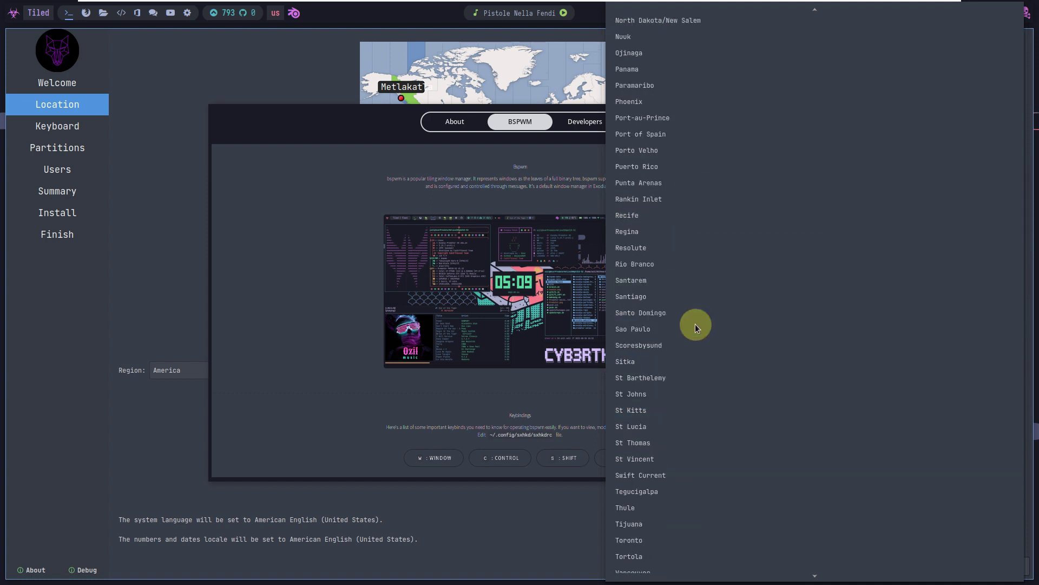
{"action": "scroll", "coordinate": [695, 324], "scroll_direction": "down", "scroll_amount": 1}
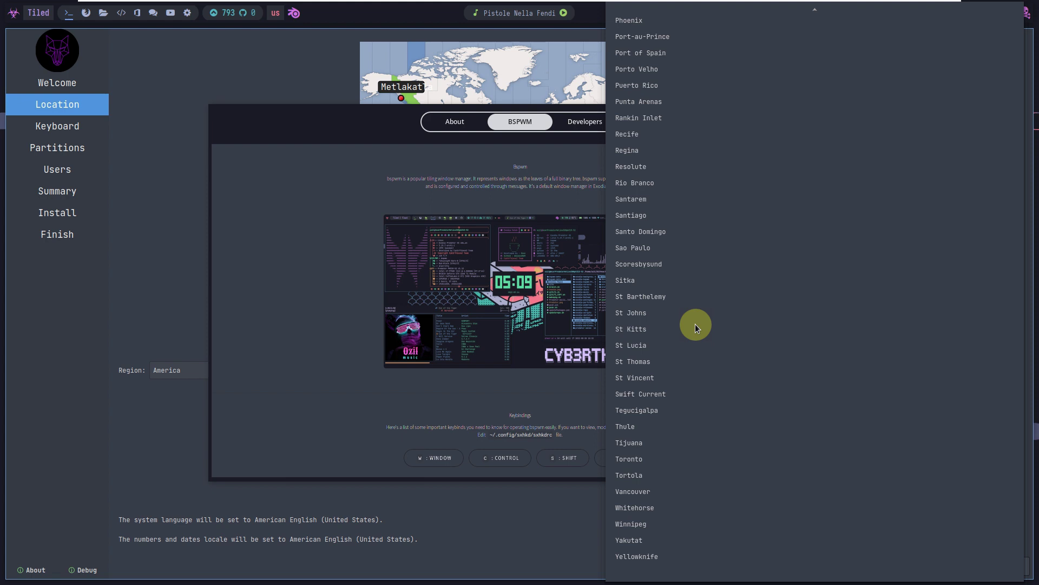
{"action": "scroll", "coordinate": [695, 323], "scroll_direction": "up", "scroll_amount": 7}
{"action": "scroll", "coordinate": [695, 323], "scroll_direction": "up", "scroll_amount": 5}
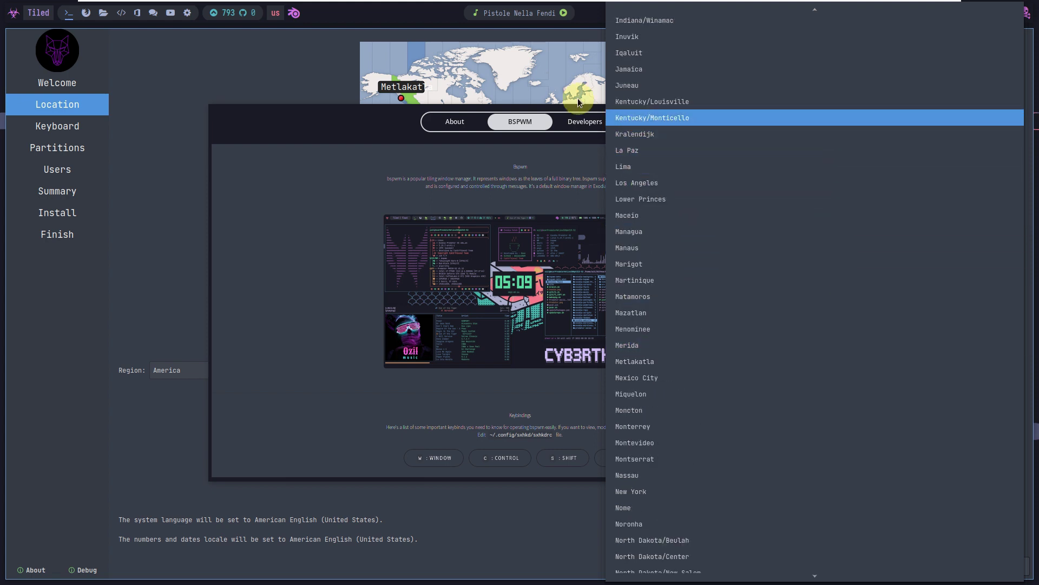
{"action": "left_click", "coordinate": [355, 120]}
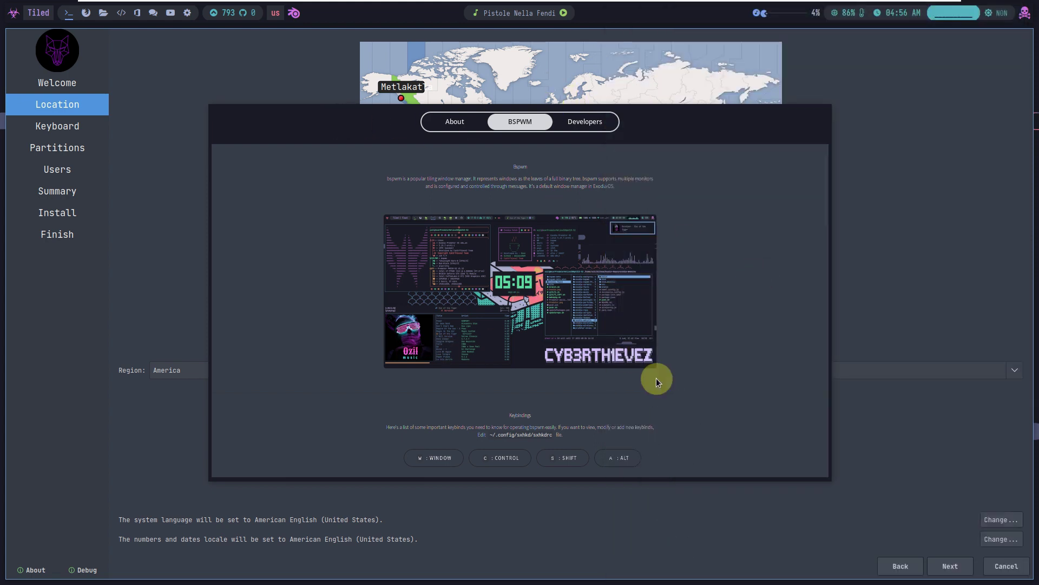
{"action": "left_click", "coordinate": [956, 563]}
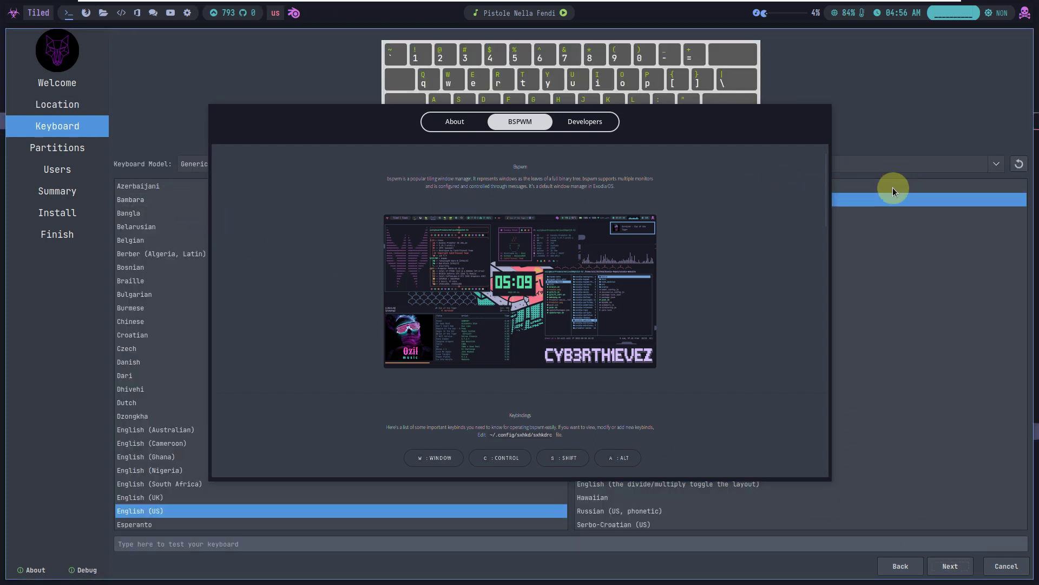
Choose Erase disk with an MBR boot loader, continue to Users, then open the launcher on an empty workspace
{"action": "left_click", "coordinate": [956, 566]}
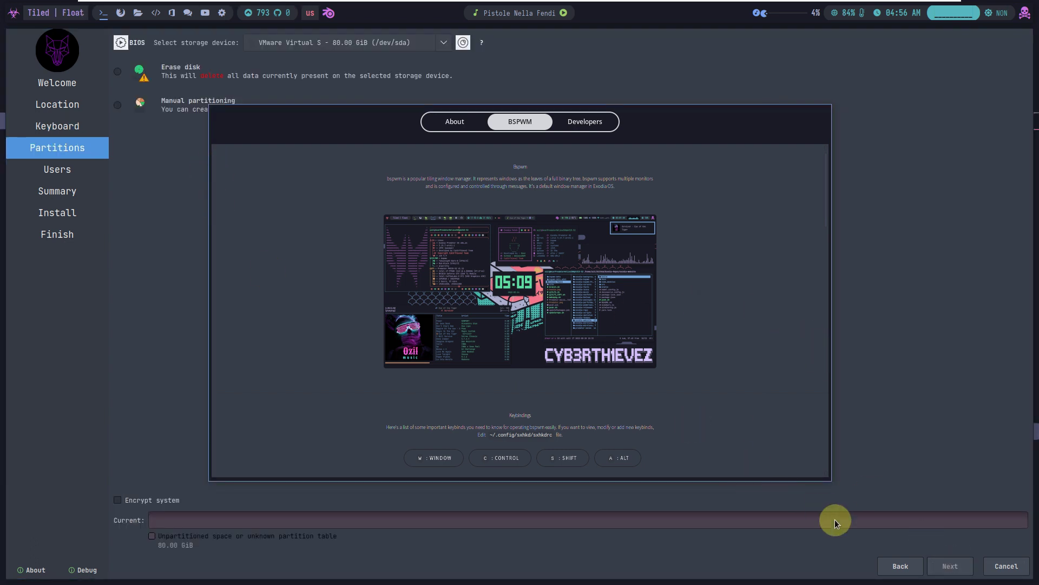
{"action": "left_click", "coordinate": [901, 565]}
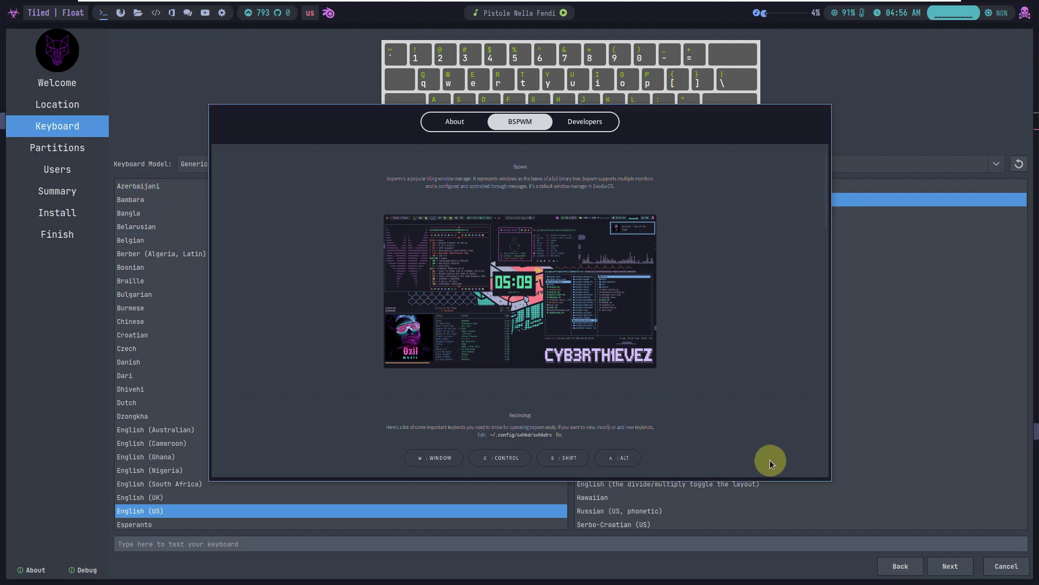
{"action": "left_click", "coordinate": [961, 566]}
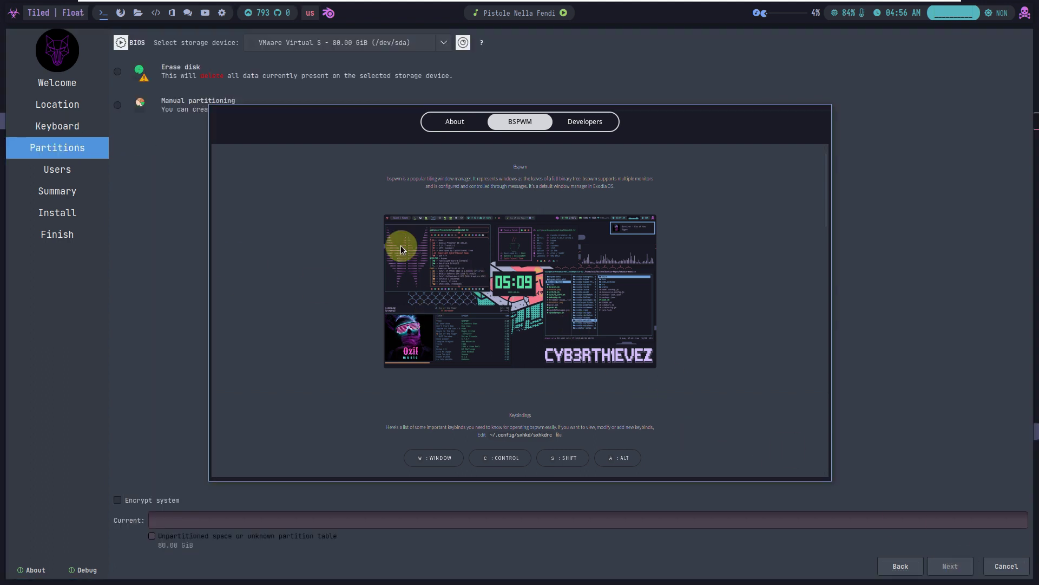
{"action": "left_click", "coordinate": [117, 71]}
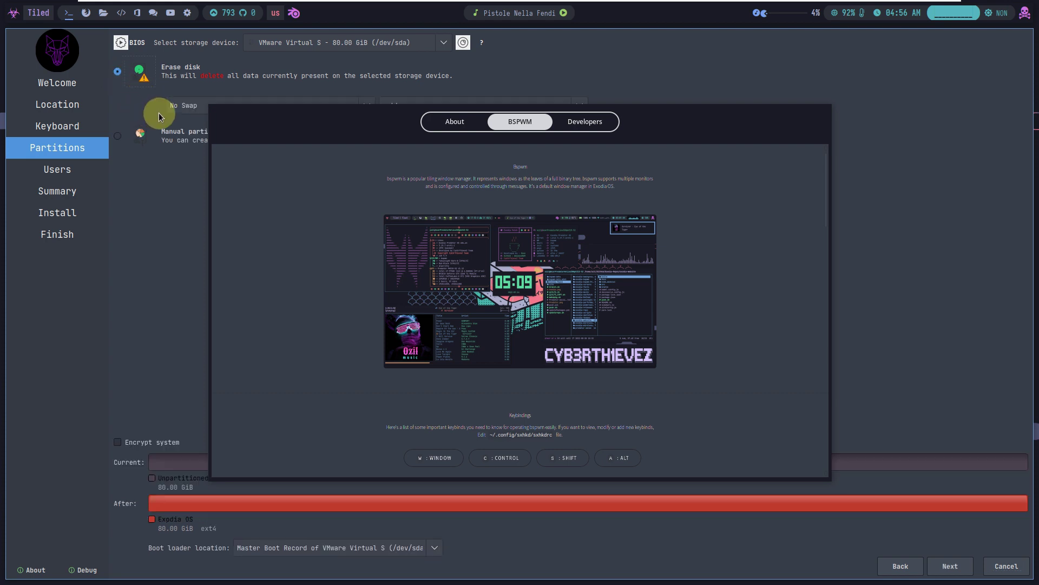
{"action": "left_click", "coordinate": [331, 545]}
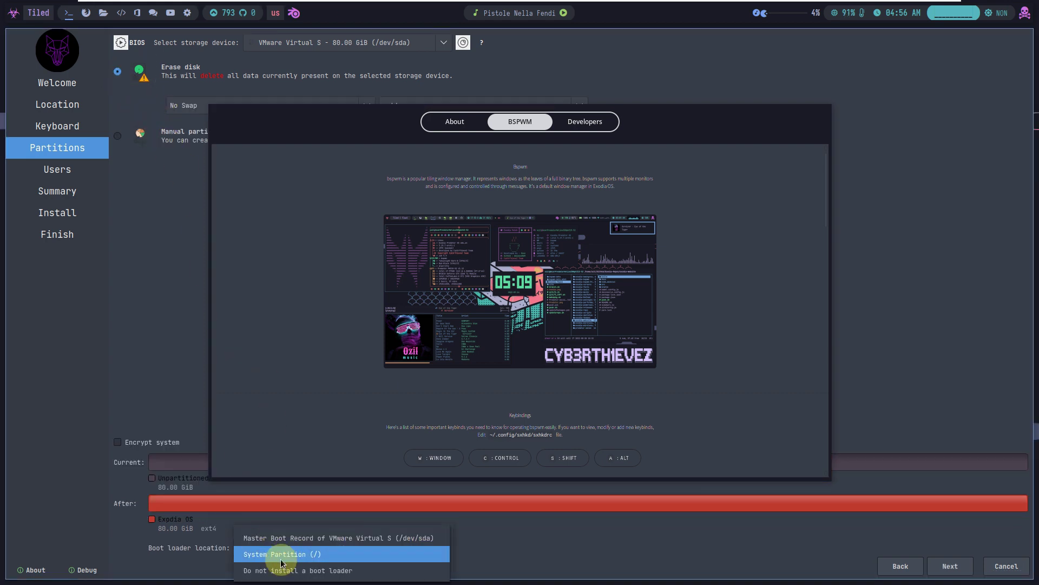
{"action": "left_click", "coordinate": [145, 376]}
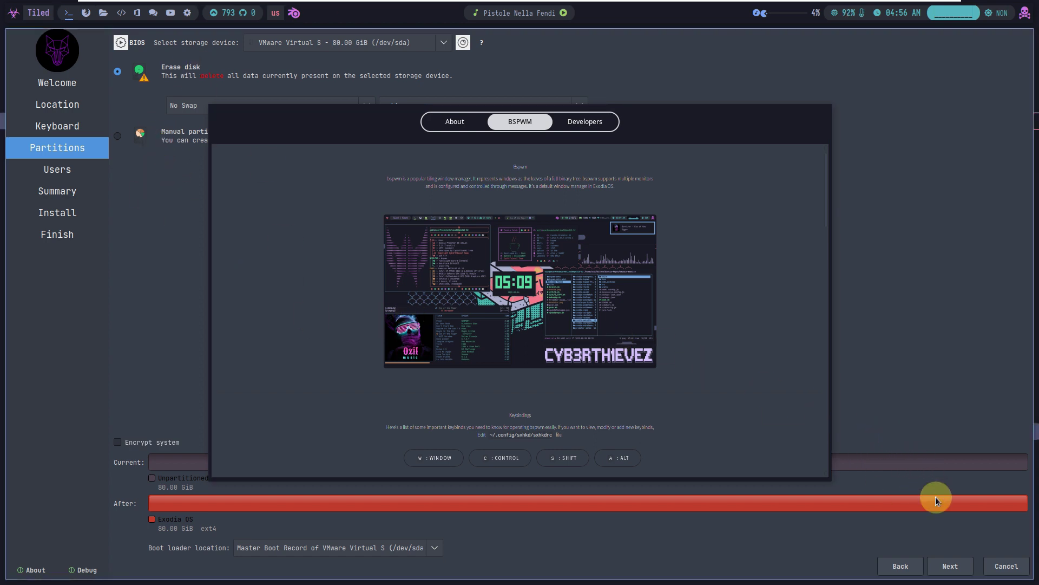
{"action": "left_click", "coordinate": [951, 566]}
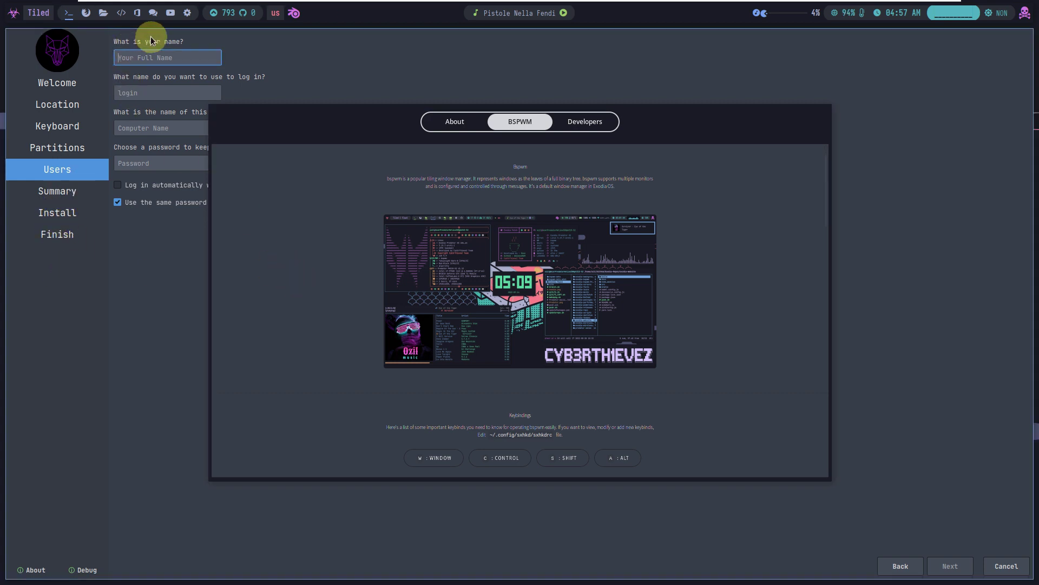
{"action": "left_click", "coordinate": [187, 13]}
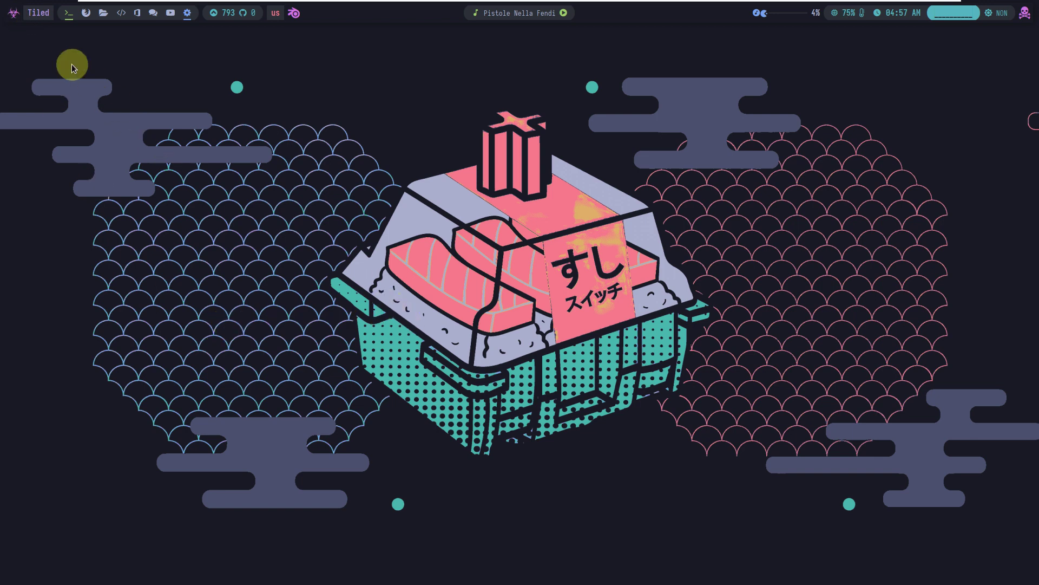
{"action": "left_click", "coordinate": [18, 18]}
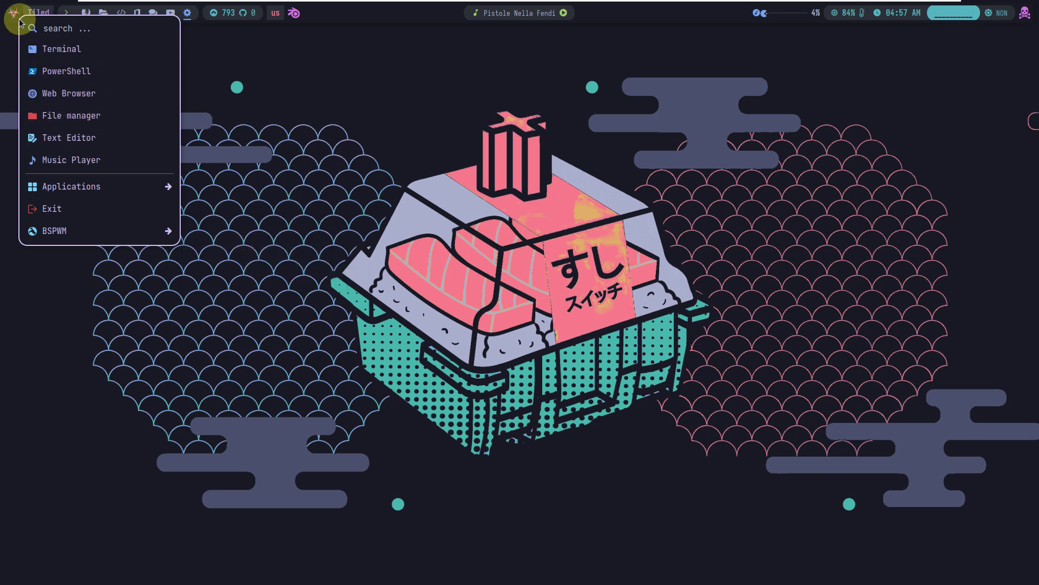
Browse the launcher's Applications > Internet submenu and launch Firefox from it
{"action": "mouse_move", "coordinate": [100, 182]}
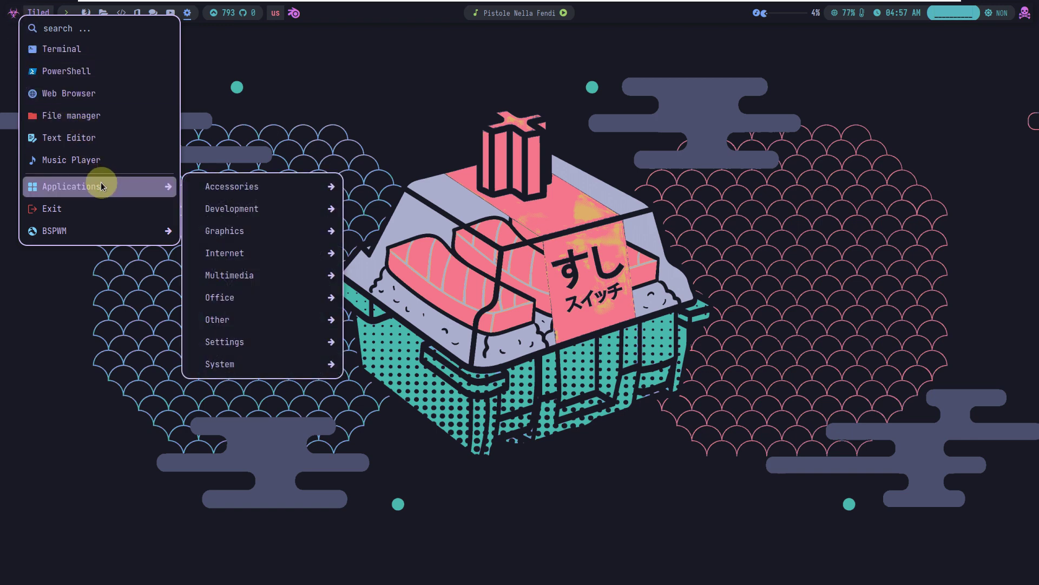
{"action": "mouse_move", "coordinate": [203, 193]}
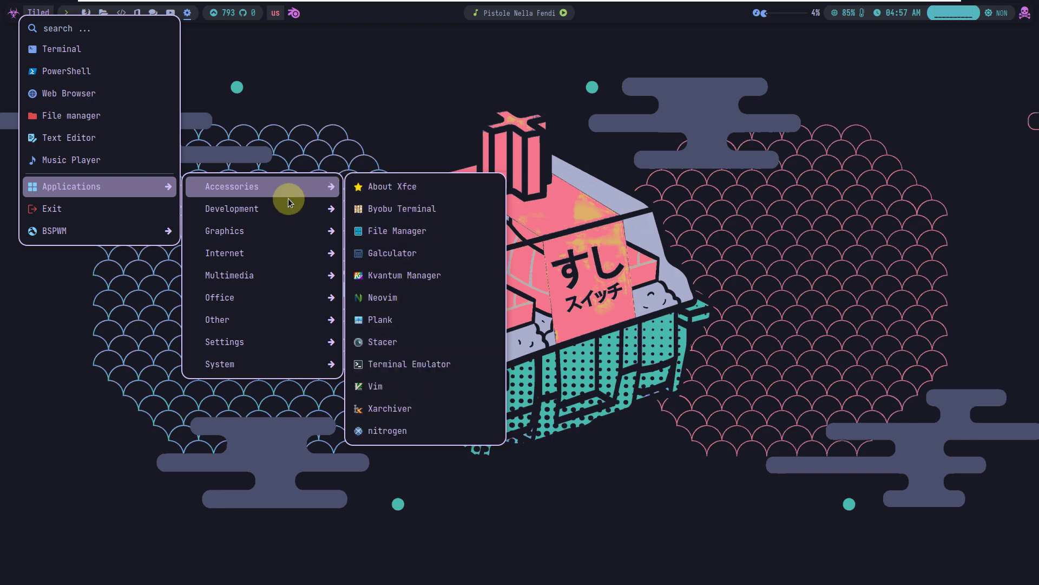
{"action": "mouse_move", "coordinate": [281, 209]}
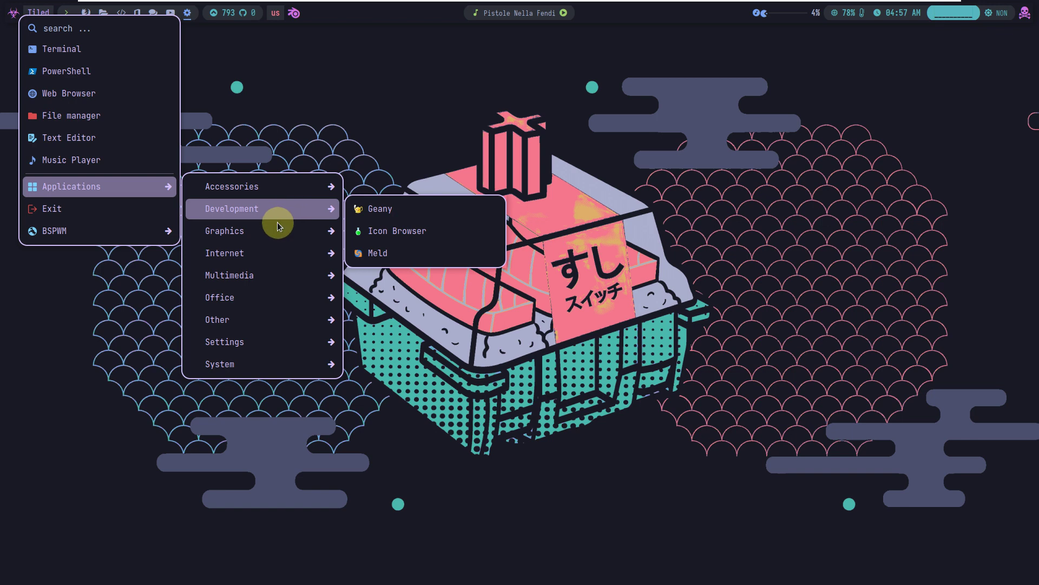
{"action": "mouse_move", "coordinate": [274, 230]}
{"action": "mouse_move", "coordinate": [325, 252]}
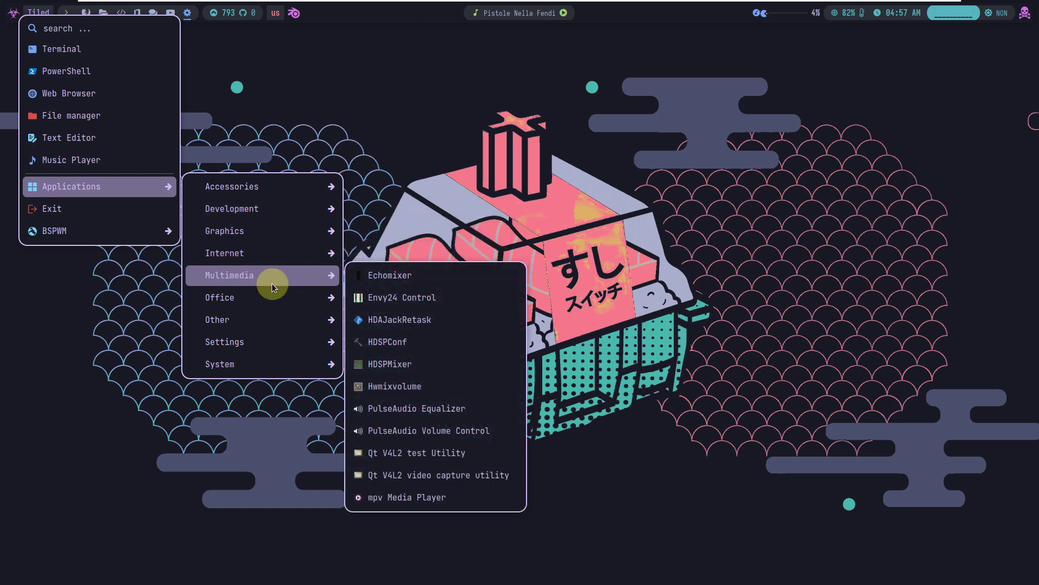
{"action": "mouse_move", "coordinate": [271, 295]}
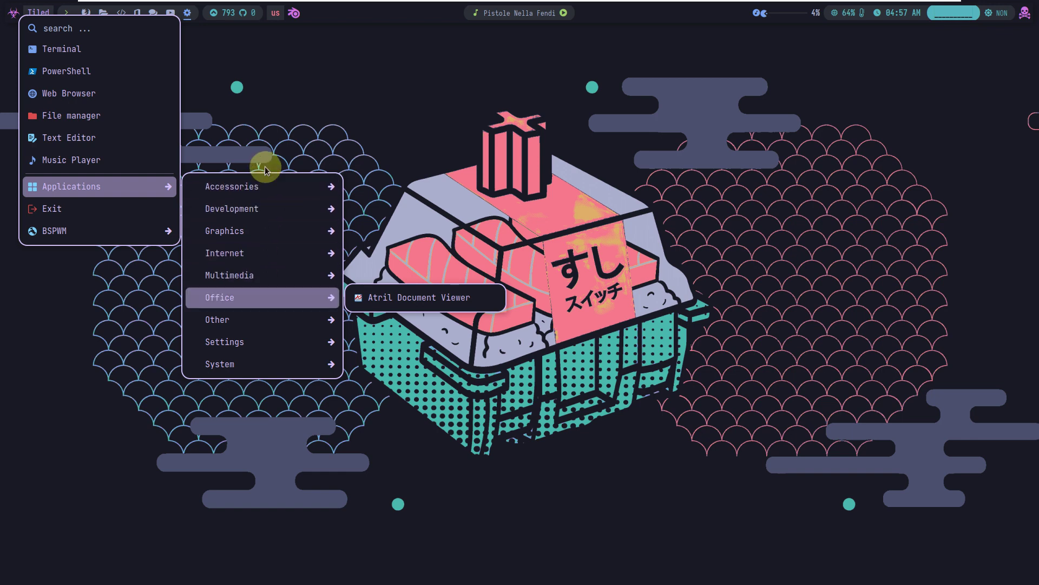
{"action": "mouse_move", "coordinate": [274, 272]}
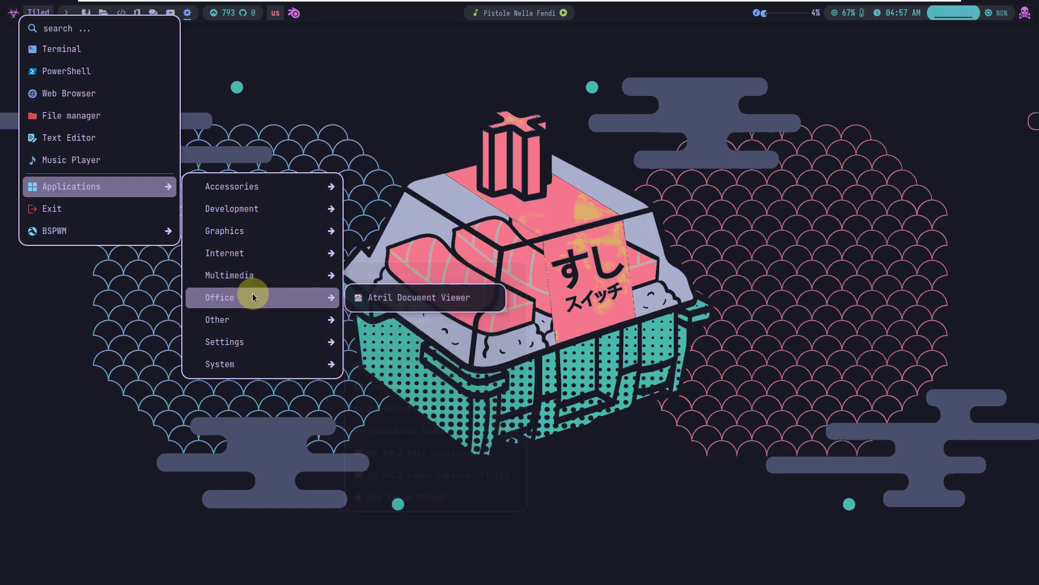
{"action": "mouse_move", "coordinate": [251, 259]}
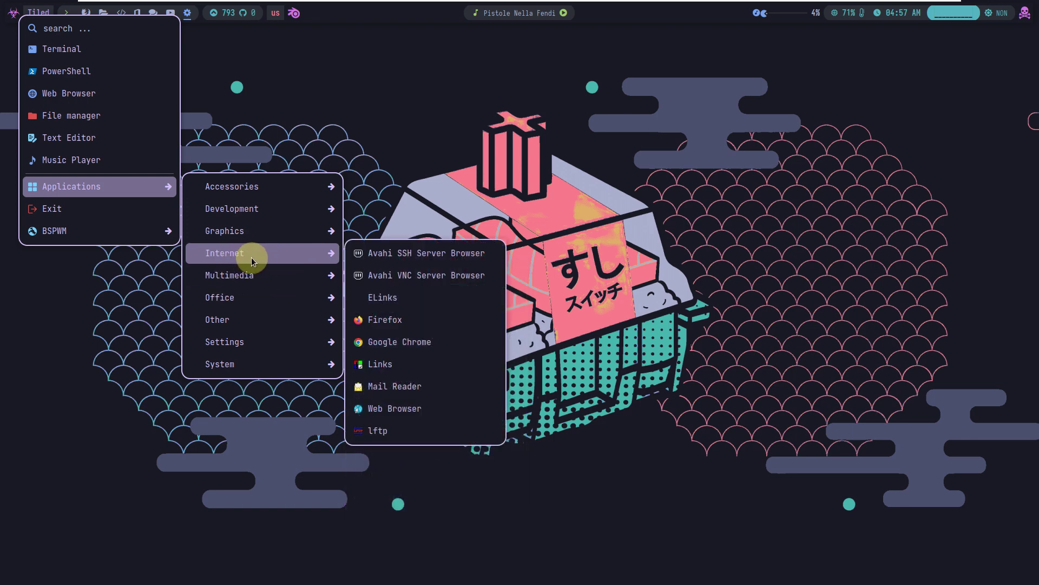
{"action": "left_click", "coordinate": [444, 319]}
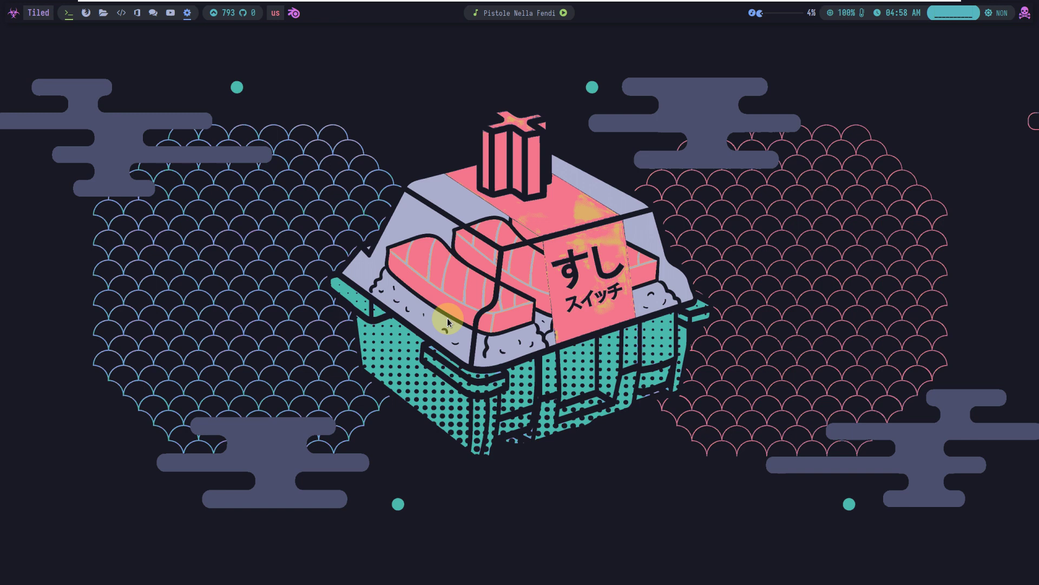
Switch to workspace 2 to view Firefox's Welcome to Firefox page
{"action": "key", "text": "super+2"}
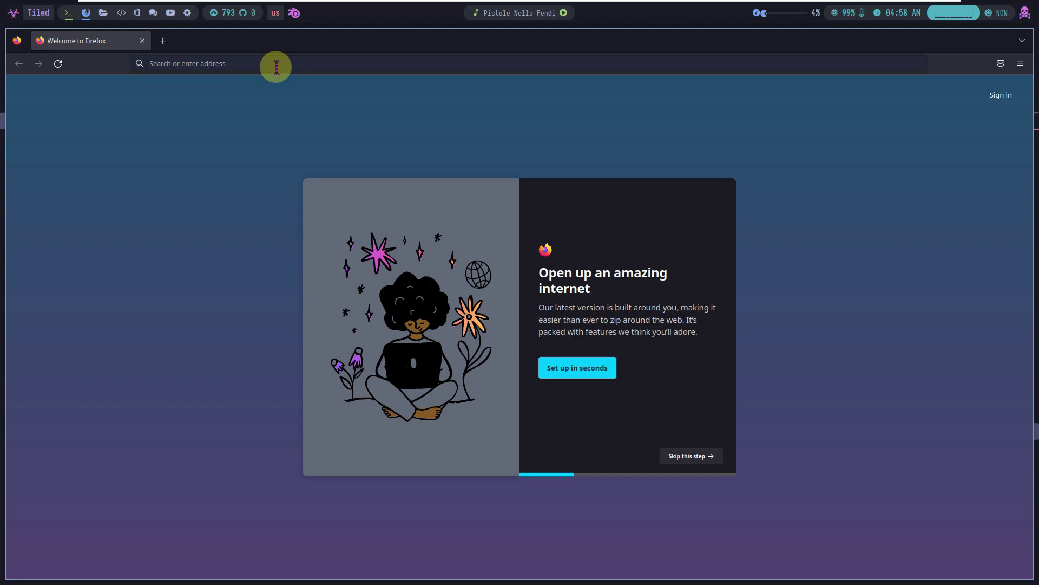
Search Google for 'exodia' from the Firefox address bar
{"action": "left_click", "coordinate": [276, 64]}
{"action": "type", "text": "exodia o"}
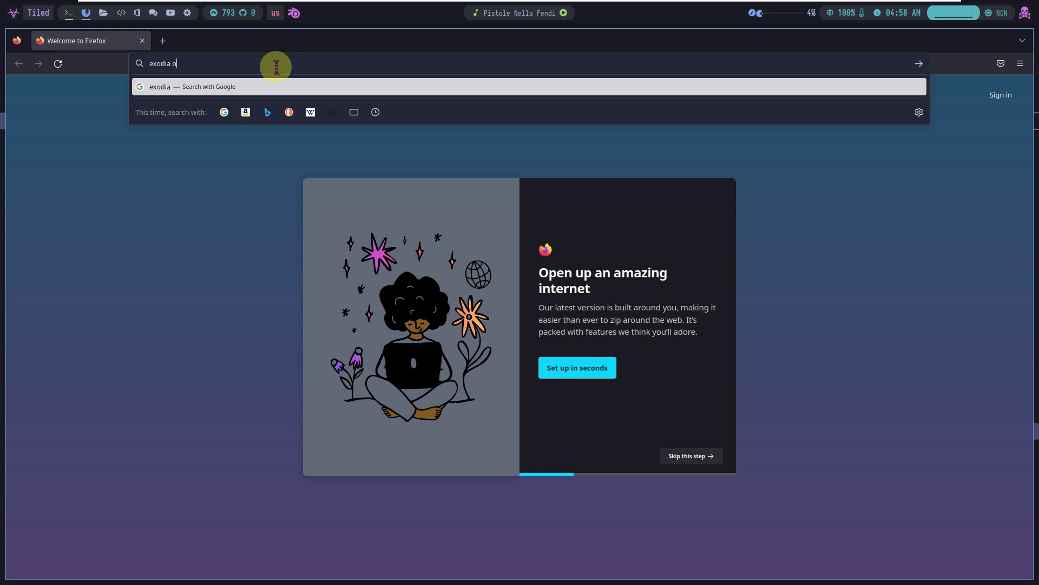
{"action": "key", "text": "Return"}
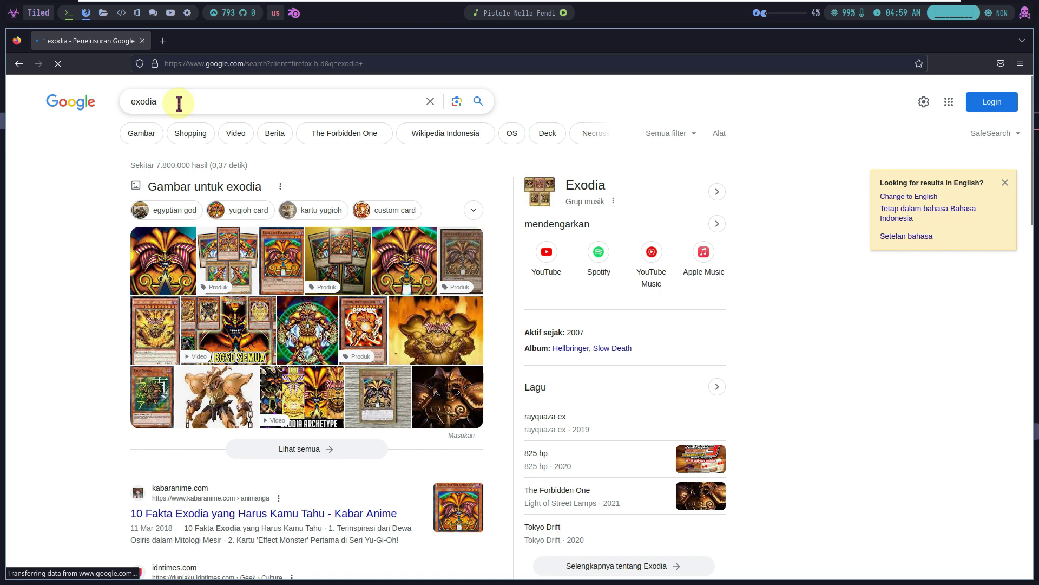
Refine the Google query to 'exodiaos' and run the search again
{"action": "left_click", "coordinate": [178, 103]}
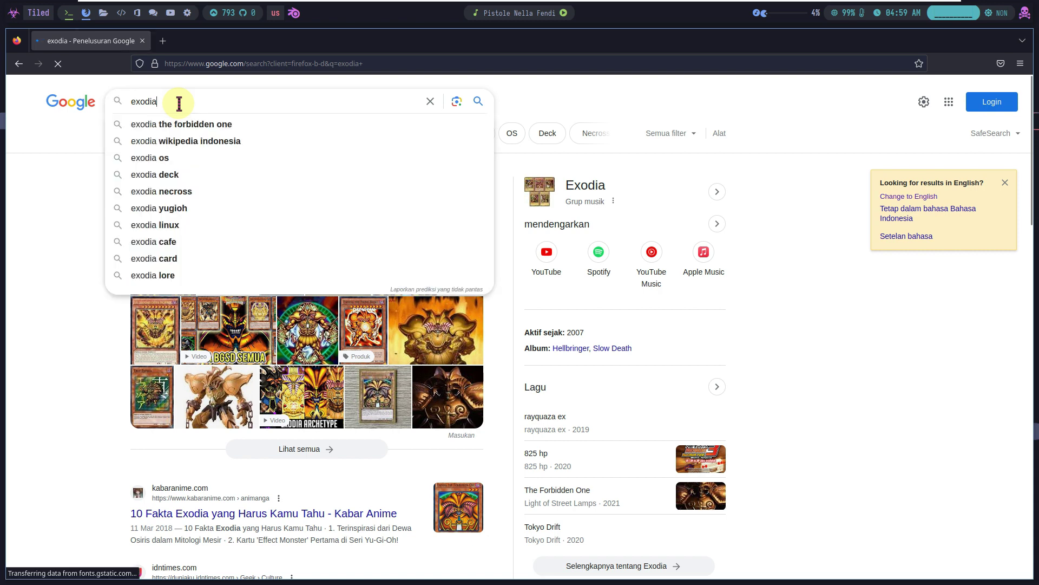
{"action": "type", "text": "os"}
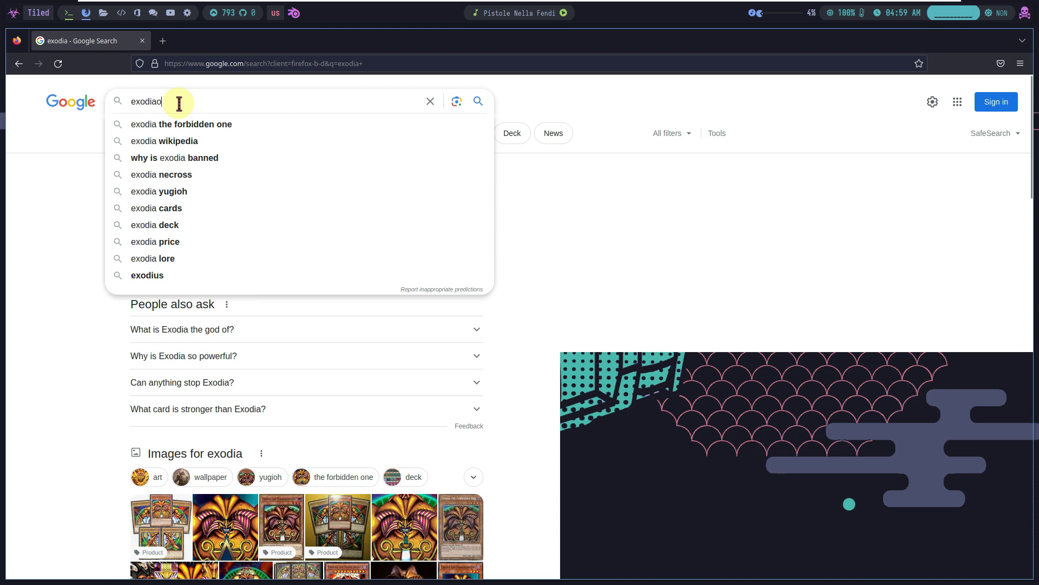
{"action": "type", "text": "s"}
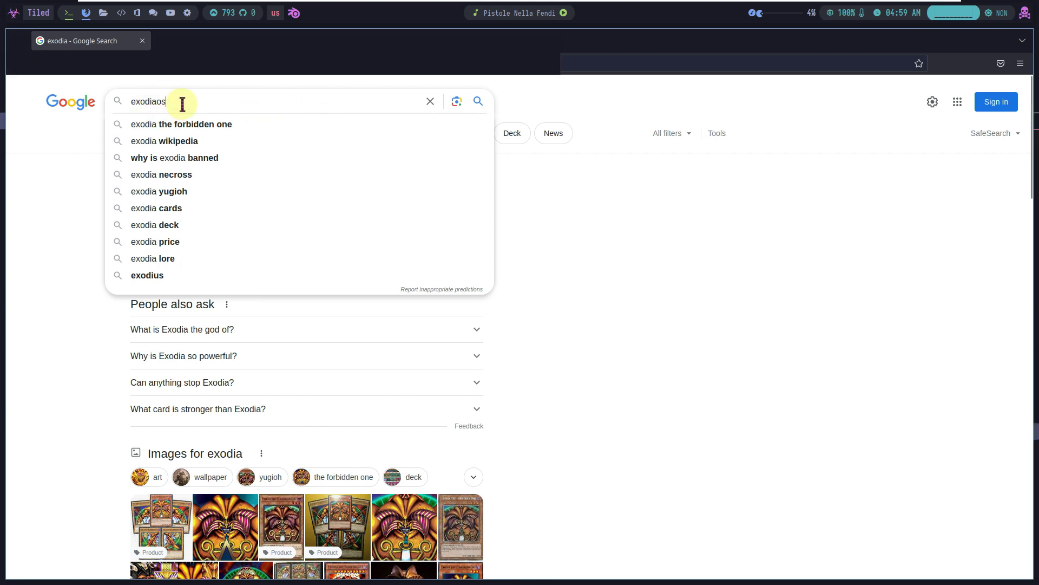
{"action": "left_click", "coordinate": [479, 102]}
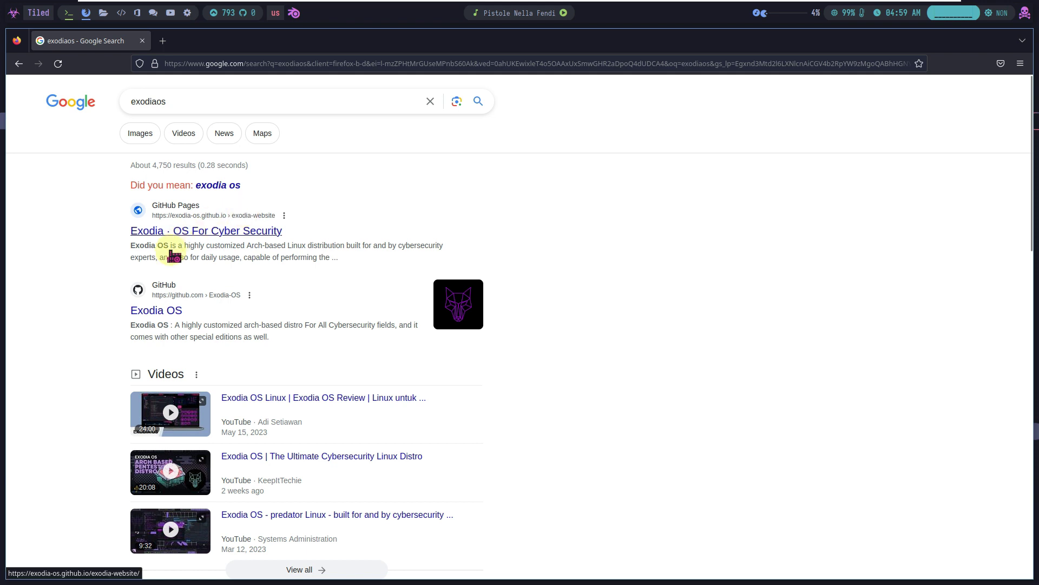
Open the Exodia OS GitHub organisation result and scroll through its README download badges
{"action": "left_click", "coordinate": [171, 320]}
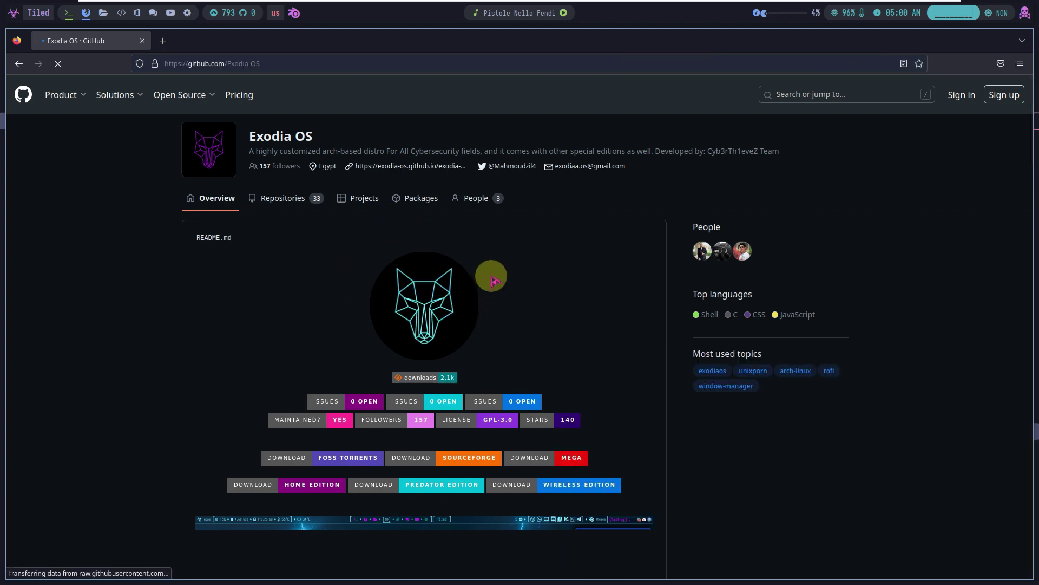
{"action": "scroll", "coordinate": [490, 285], "scroll_direction": "down", "scroll_amount": 3}
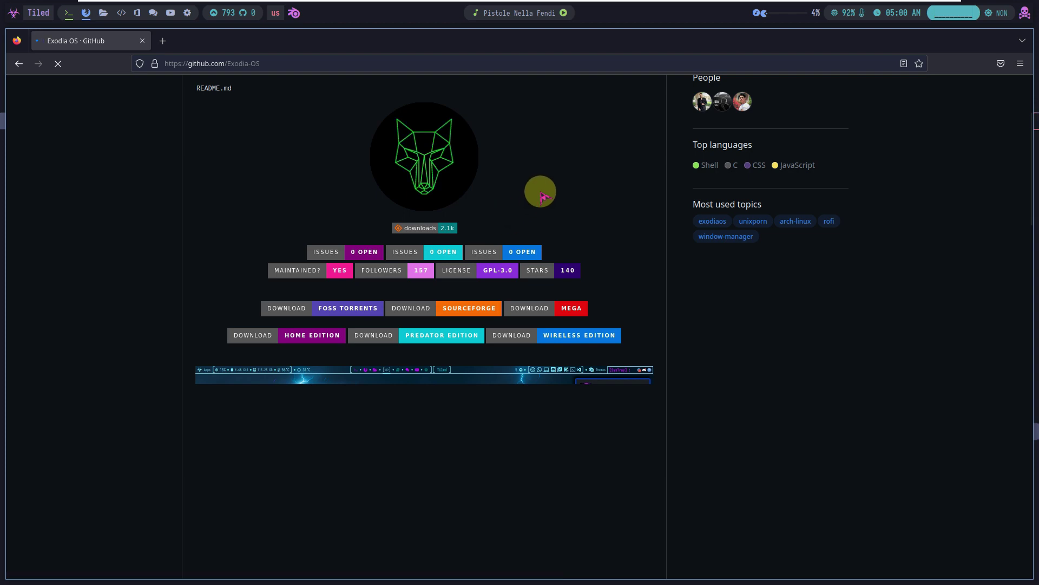
{"action": "scroll", "coordinate": [541, 195], "scroll_direction": "down", "scroll_amount": 5}
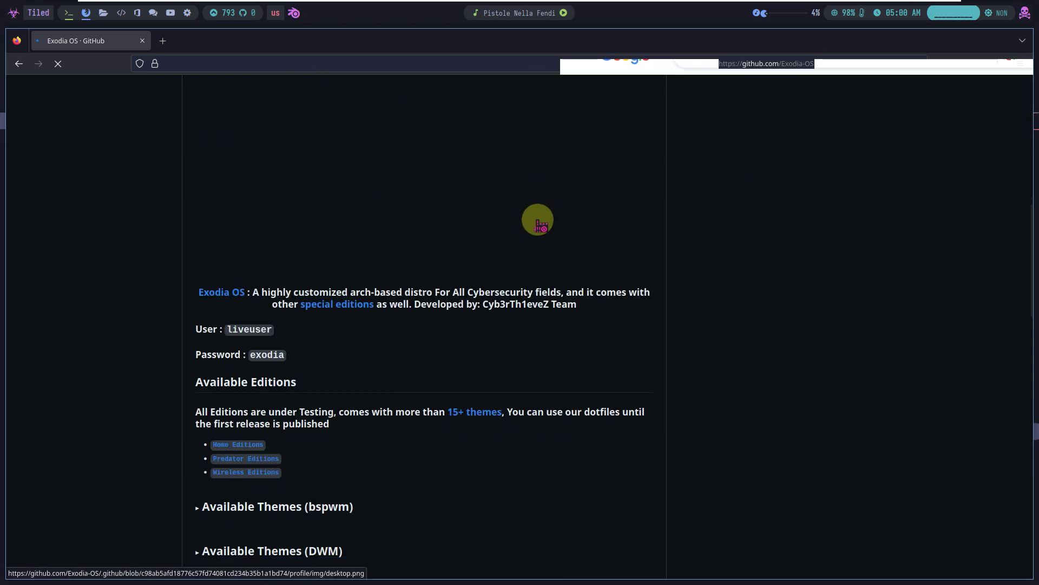
{"action": "scroll", "coordinate": [538, 223], "scroll_direction": "down", "scroll_amount": 6}
{"action": "scroll", "coordinate": [539, 224], "scroll_direction": "up", "scroll_amount": 3}
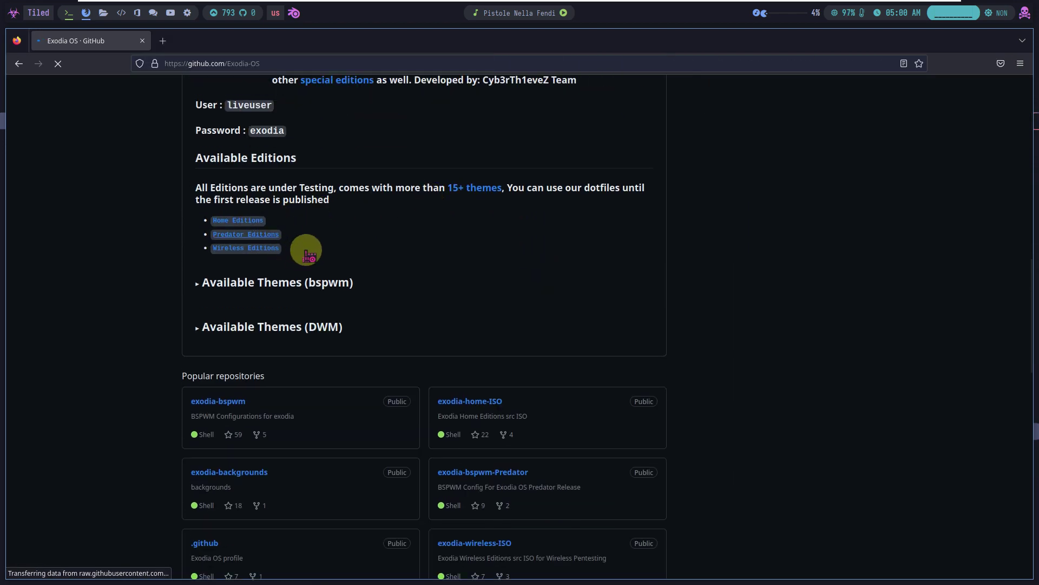
{"action": "scroll", "coordinate": [303, 190], "scroll_direction": "up", "scroll_amount": 1}
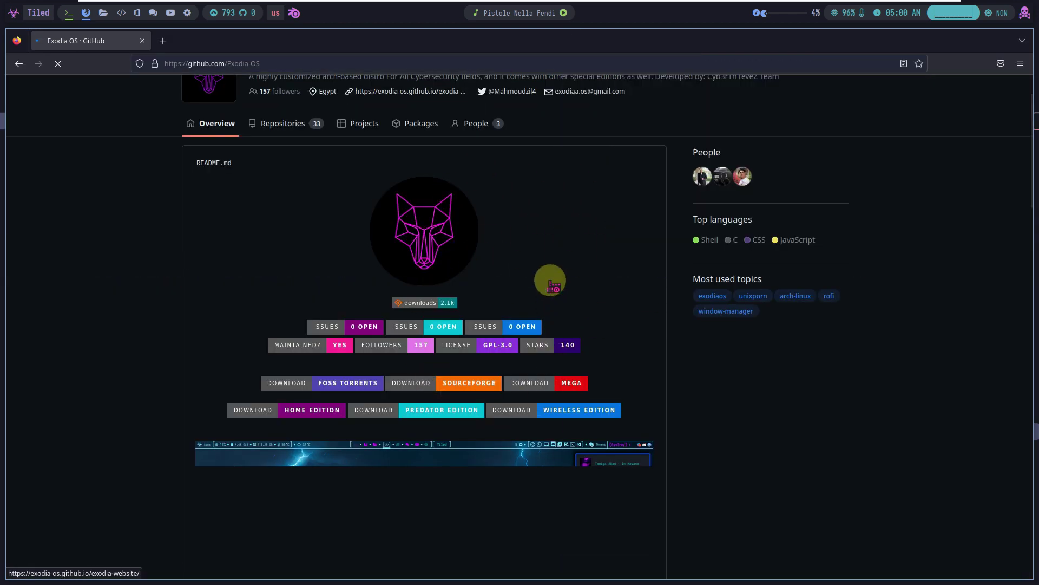
{"action": "scroll", "coordinate": [550, 282], "scroll_direction": "down", "scroll_amount": 5}
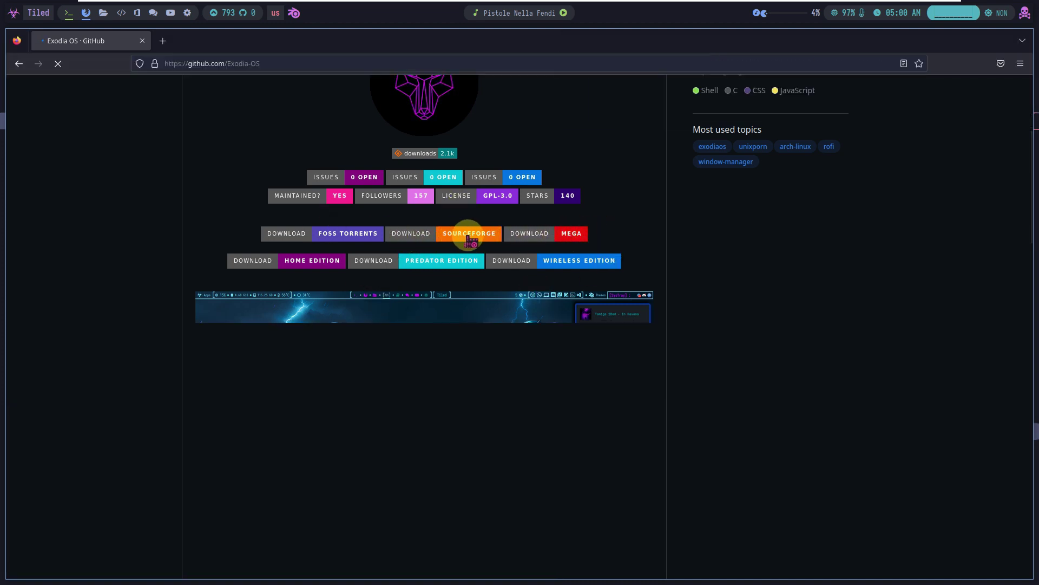
Follow the MEGA download badge link, then scroll back to the top of the README
{"action": "left_click", "coordinate": [352, 234]}
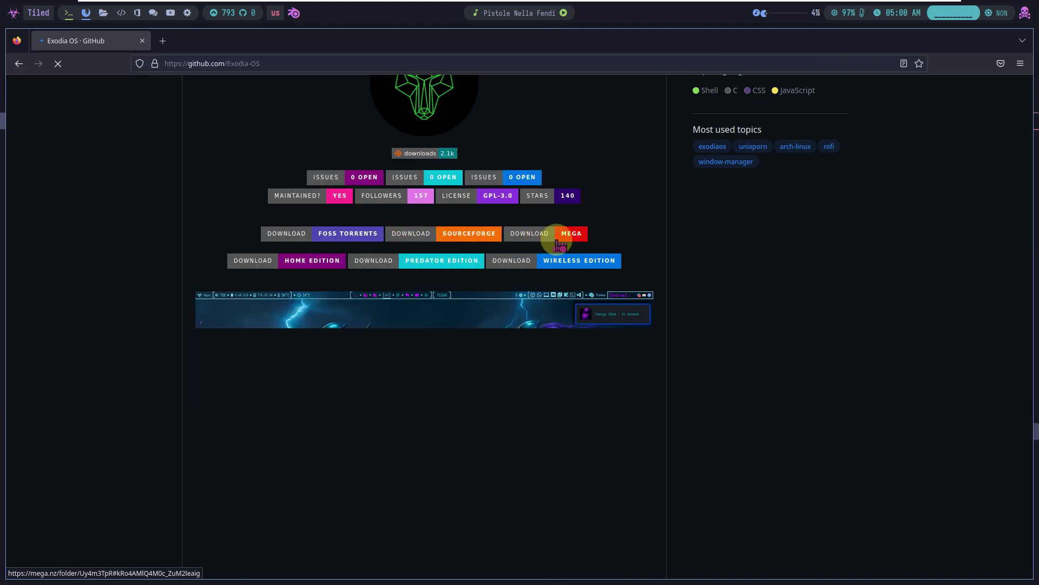
{"action": "left_click", "coordinate": [572, 238]}
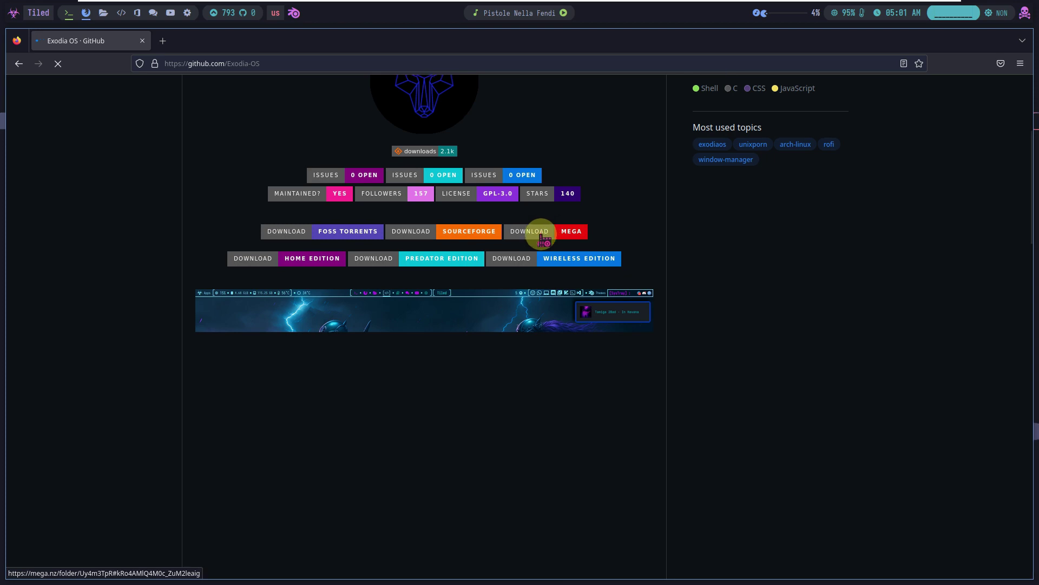
{"action": "scroll", "coordinate": [539, 236], "scroll_direction": "down", "scroll_amount": 5}
{"action": "scroll", "coordinate": [538, 241], "scroll_direction": "down", "scroll_amount": 5}
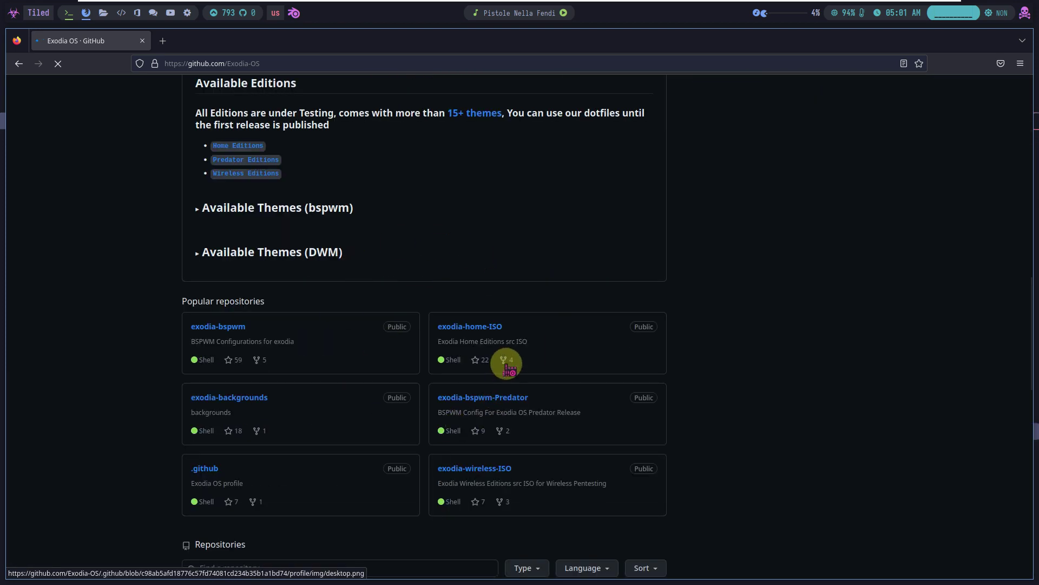
{"action": "scroll", "coordinate": [507, 369], "scroll_direction": "up", "scroll_amount": 5}
{"action": "scroll", "coordinate": [507, 368], "scroll_direction": "up", "scroll_amount": 10}
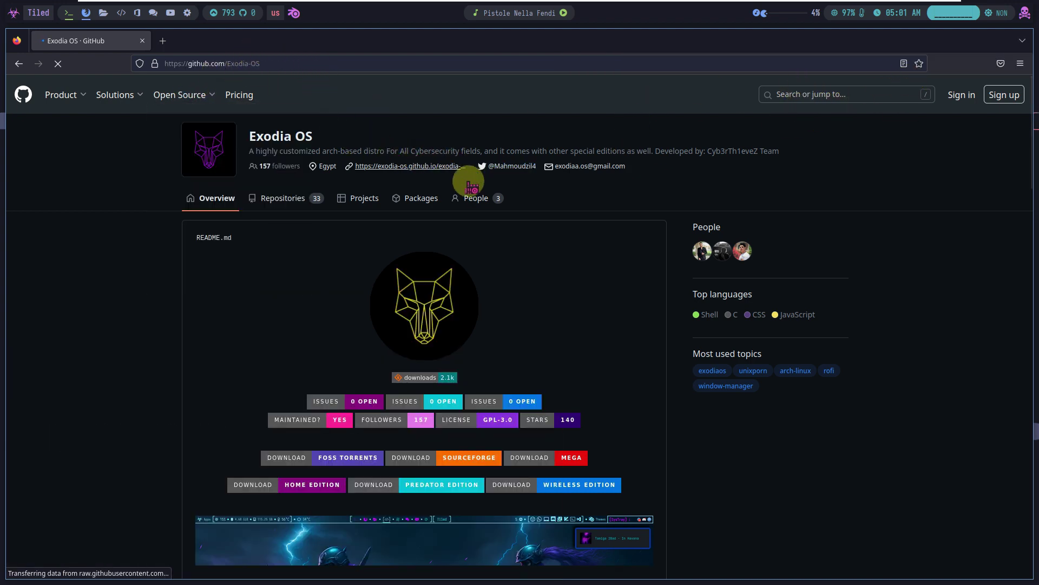
Dismiss the applications menu, close the GitHub tab to quit Firefox, and bring up the power menu
{"action": "left_click", "coordinate": [15, 18]}
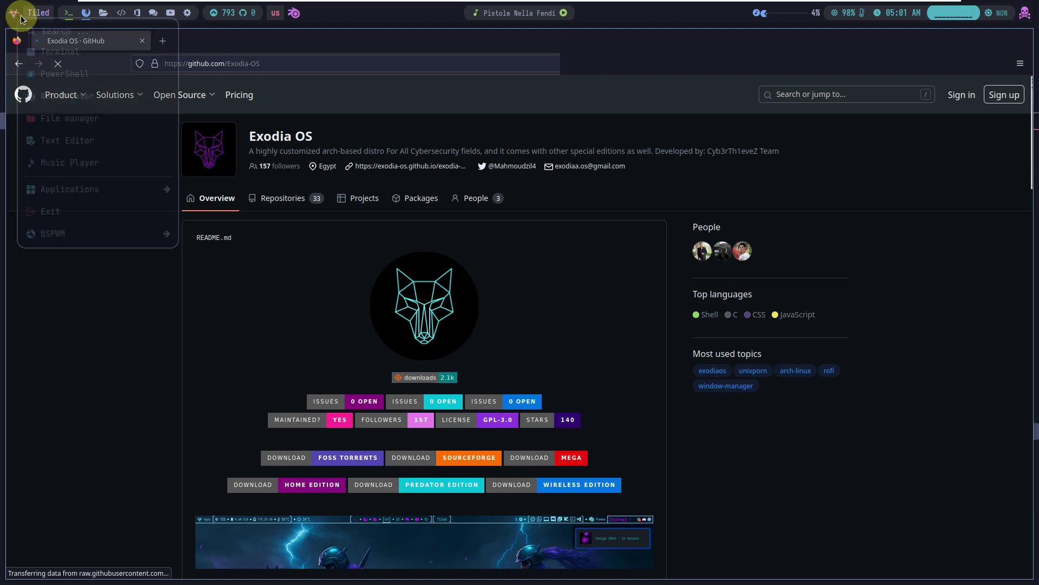
{"action": "left_click", "coordinate": [251, 41]}
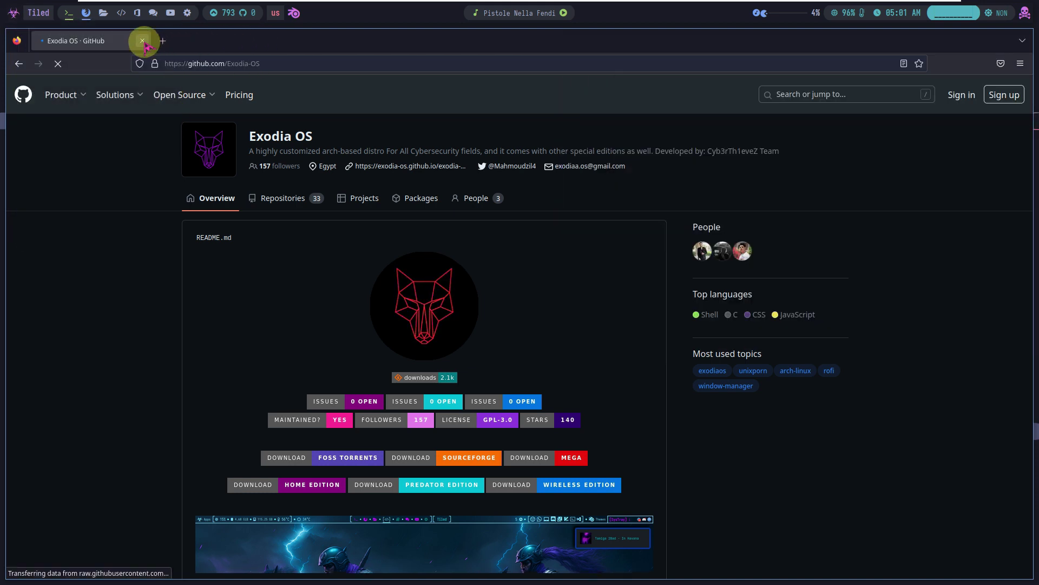
{"action": "left_click", "coordinate": [143, 41]}
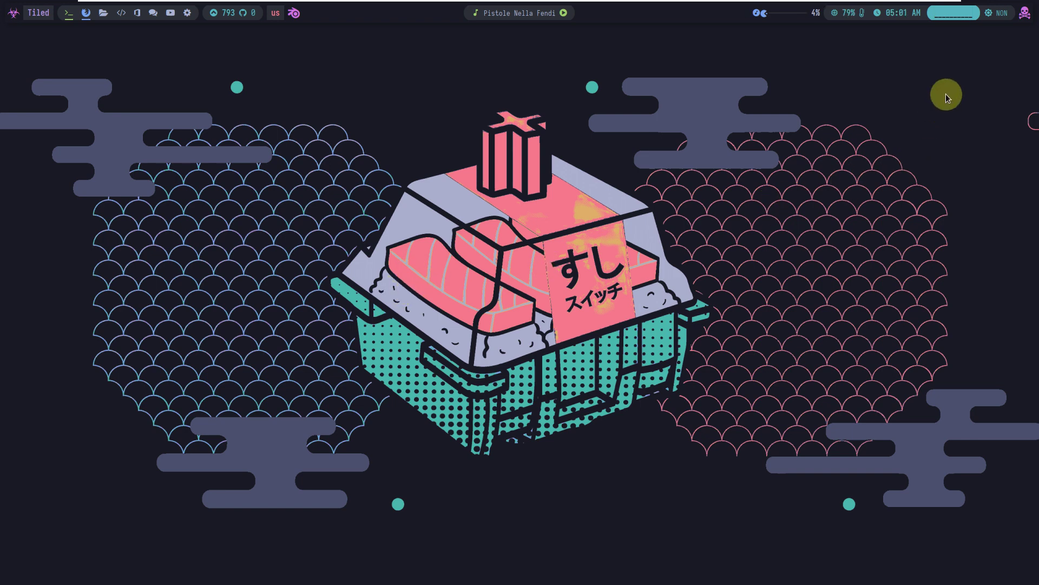
{"action": "left_click", "coordinate": [1023, 16]}
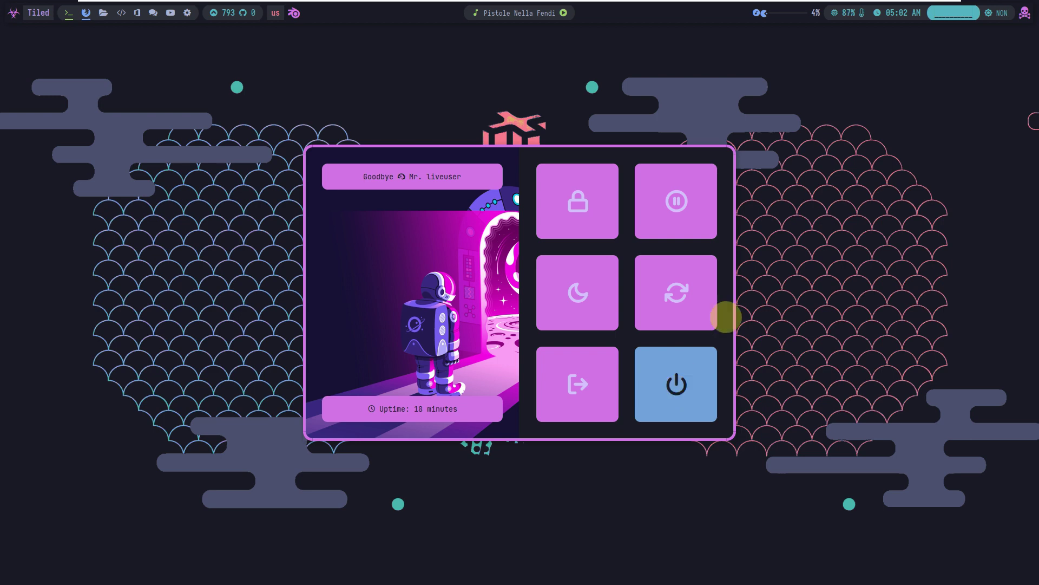
Choose Shutdown in the power menu
{"action": "left_click", "coordinate": [686, 386]}
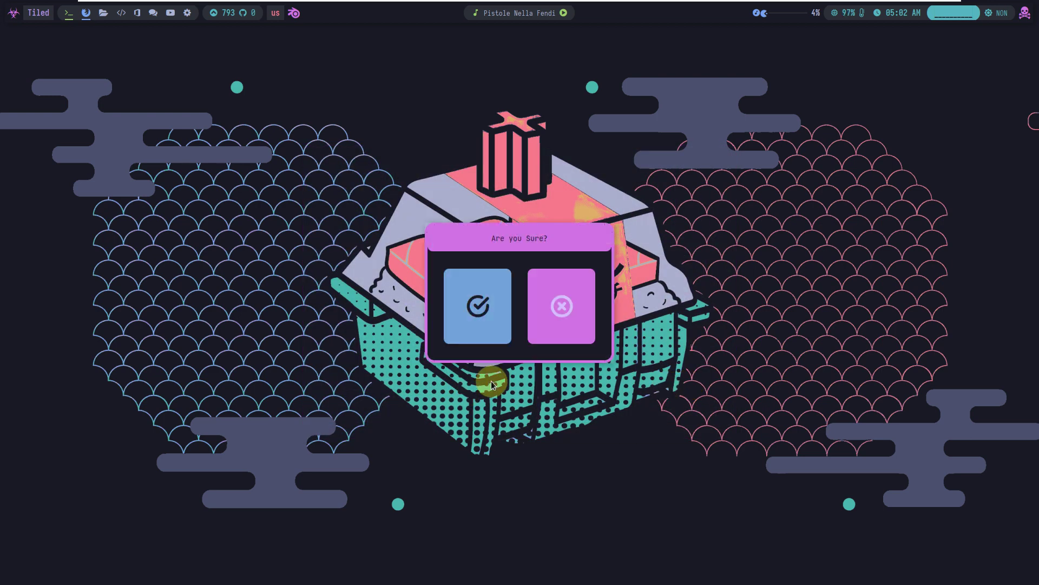